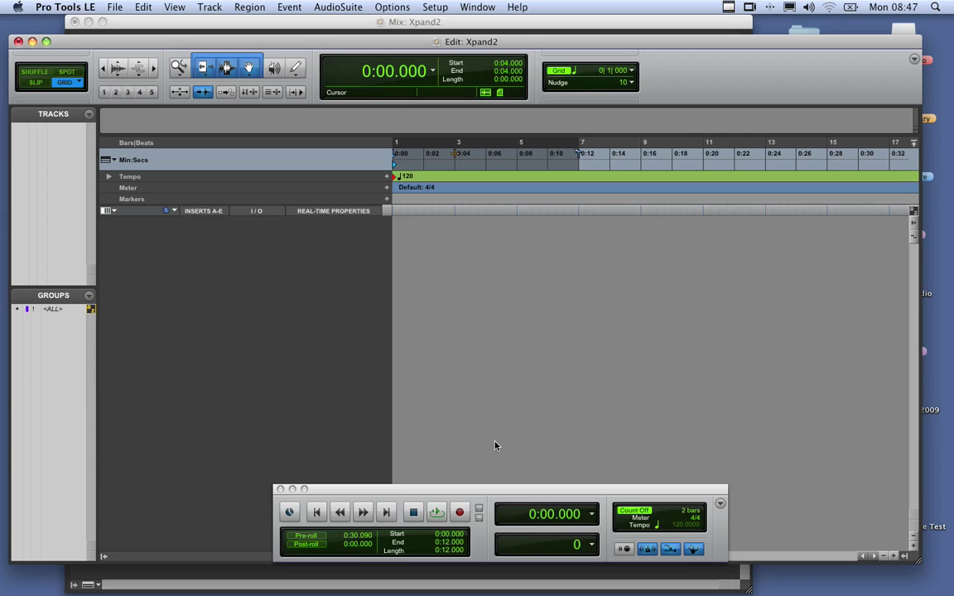
- Create one new stereo instrument track
{"action": "left_click", "coordinate": [214, 7]}
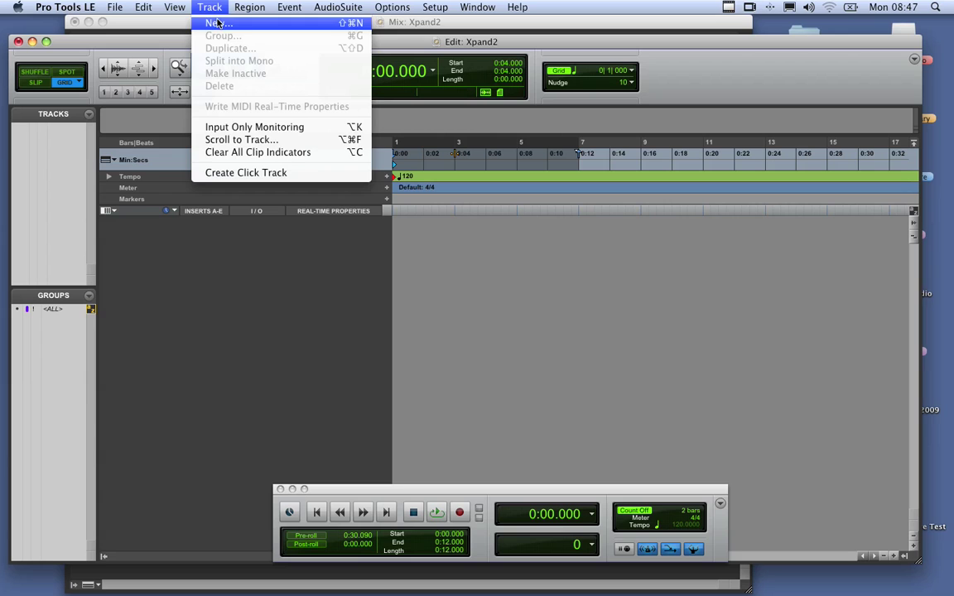
{"action": "left_click", "coordinate": [219, 11]}
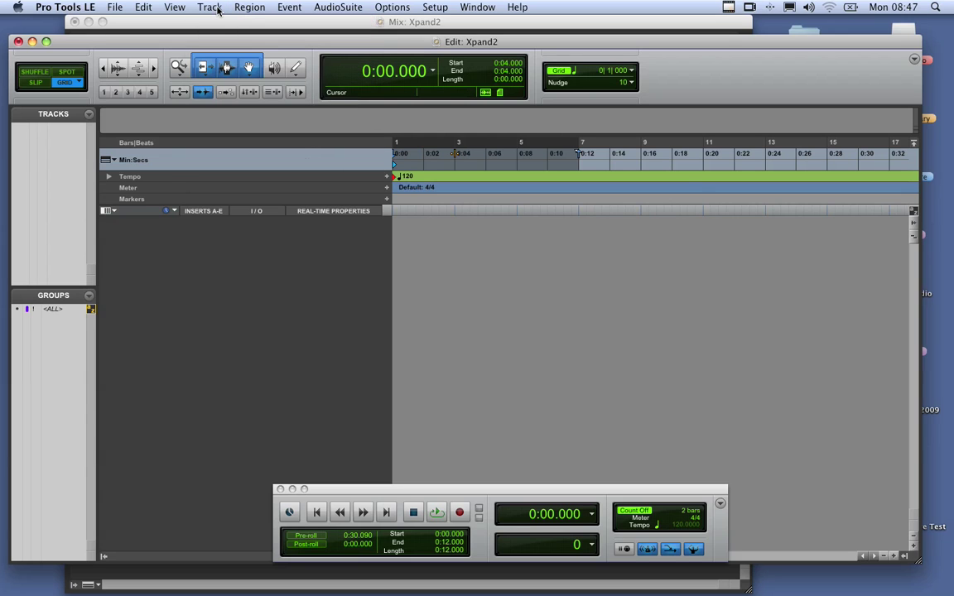
{"action": "key", "text": "super+shift+n"}
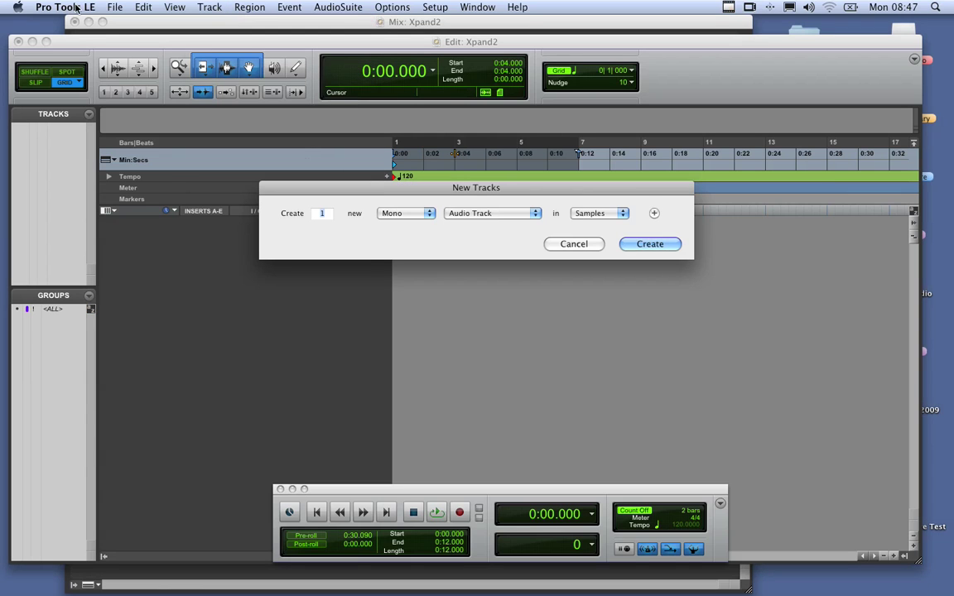
{"action": "left_click", "coordinate": [402, 213]}
{"action": "left_click", "coordinate": [396, 225]}
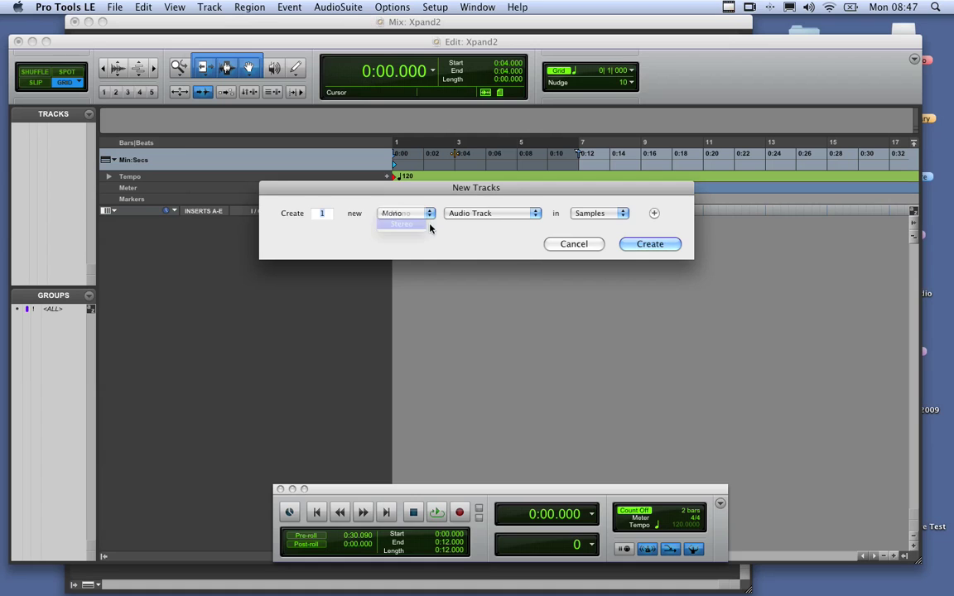
{"action": "left_click", "coordinate": [457, 218]}
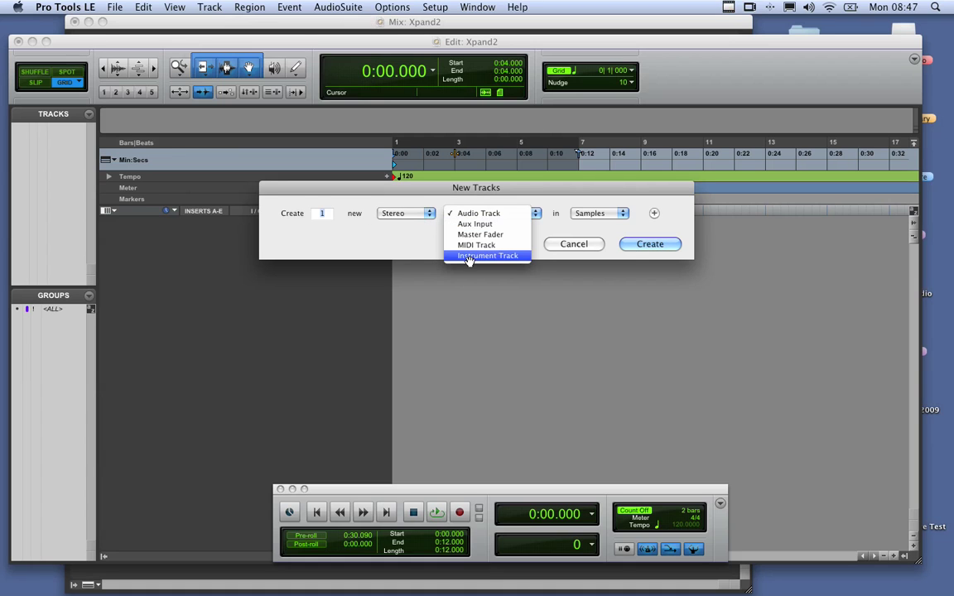
{"action": "left_click", "coordinate": [469, 257]}
{"action": "left_click", "coordinate": [628, 249]}
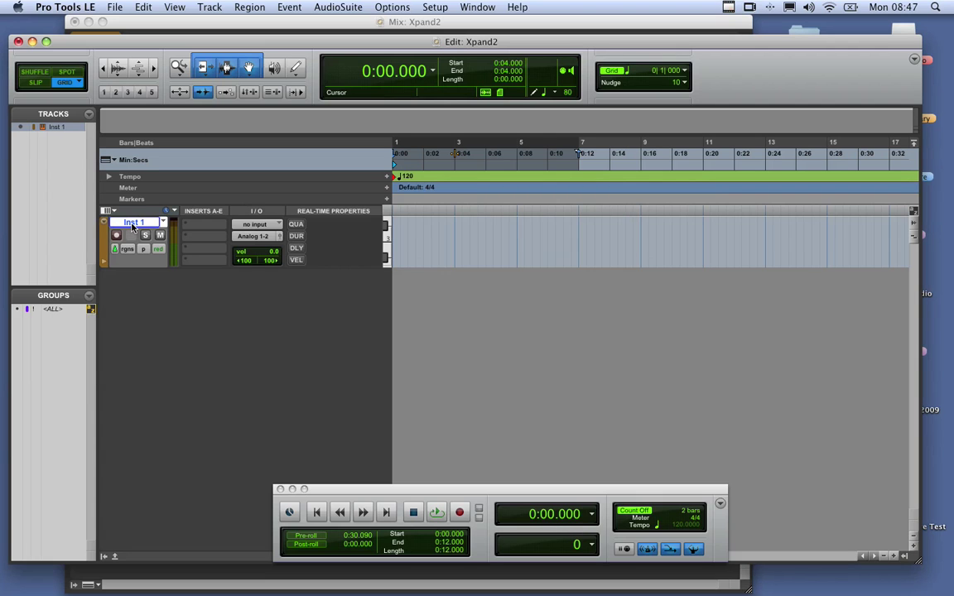
- Rename the new Inst 1 track to Xpand2
{"action": "double_click", "coordinate": [132, 224]}
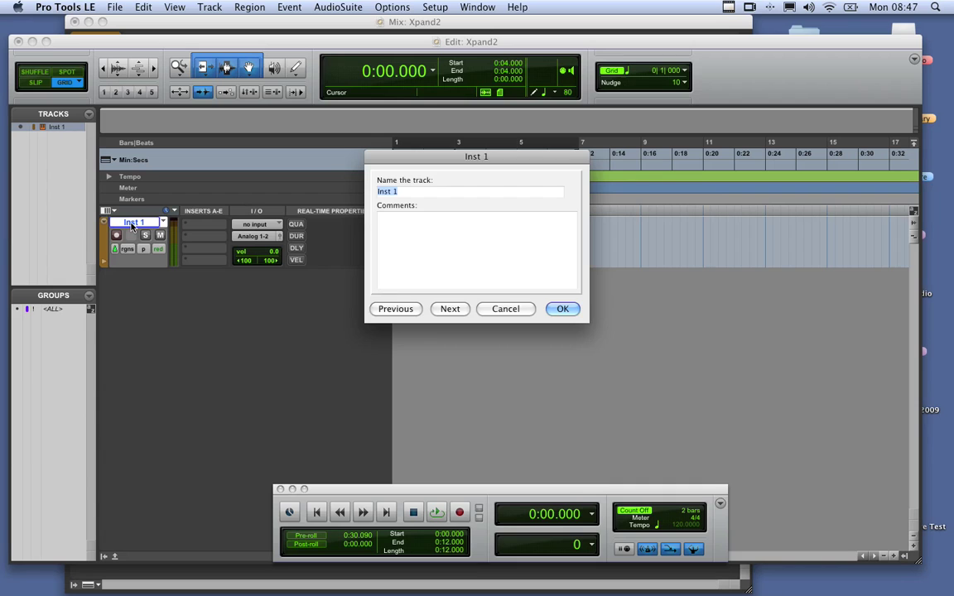
{"action": "type", "text": "x"}
{"action": "key", "text": "BackSpace"}
{"action": "type", "text": "Xpand2"}
{"action": "key", "text": "Return"}
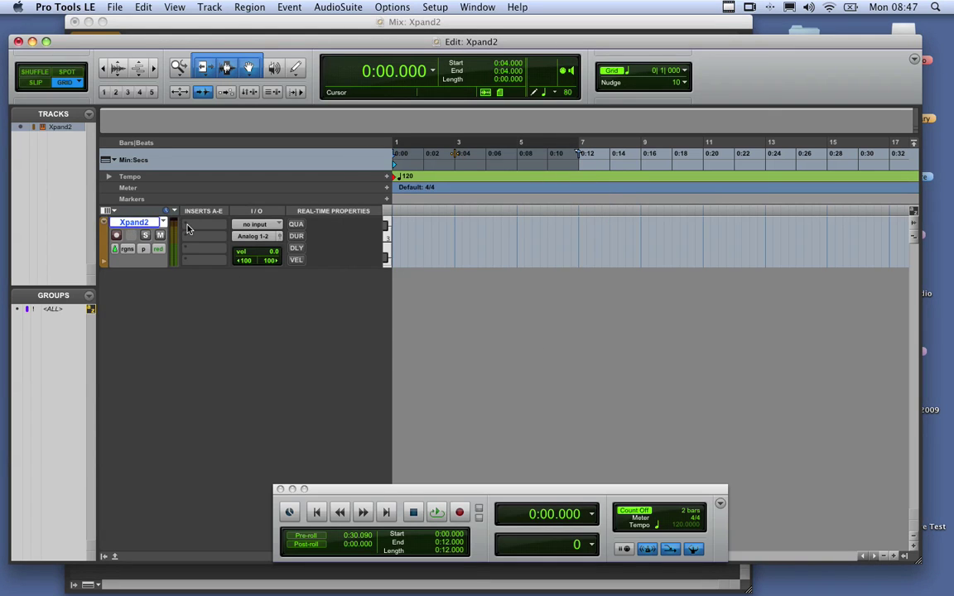
- In the Mix window, insert the Xpand2 stereo instrument plug-in on the track's first insert
{"action": "key", "text": "super+equal"}
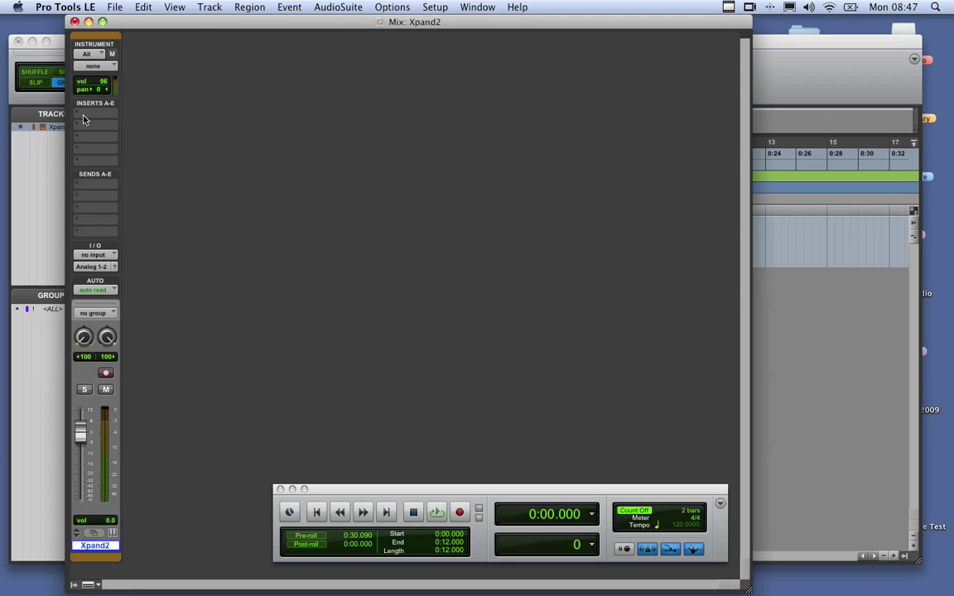
{"action": "left_click", "coordinate": [83, 120]}
{"action": "mouse_move", "coordinate": [123, 135]}
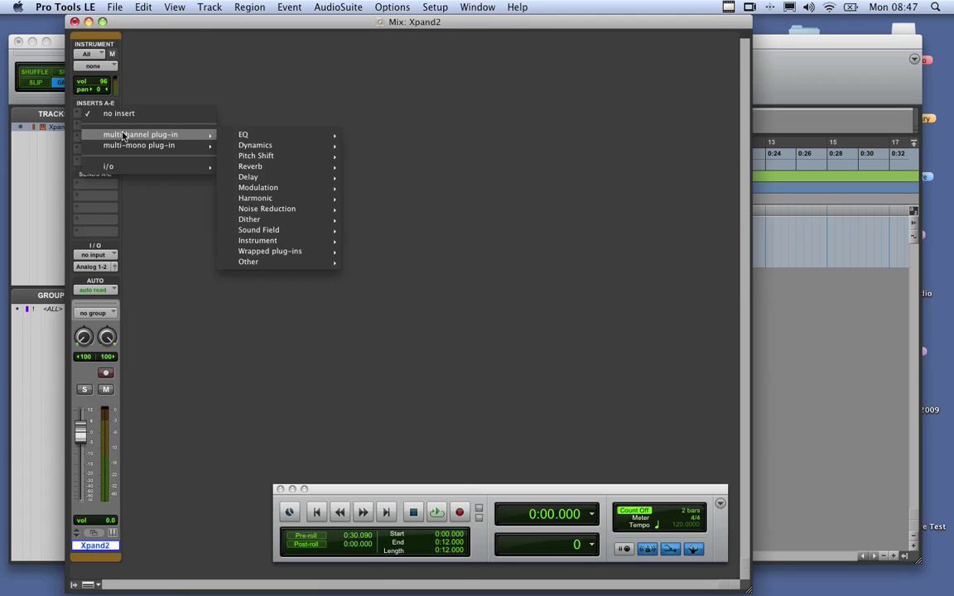
{"action": "mouse_move", "coordinate": [274, 241]}
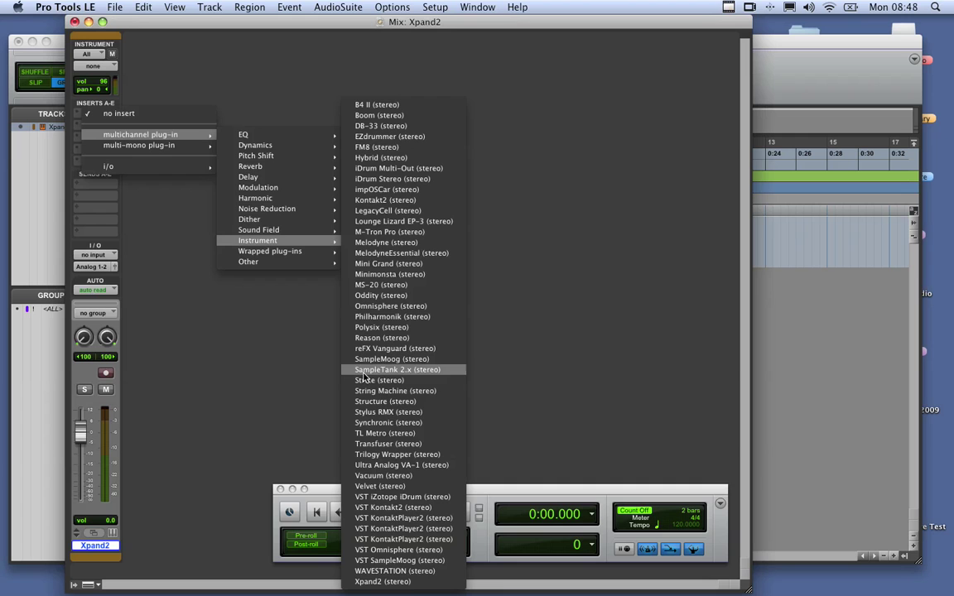
{"action": "left_click", "coordinate": [334, 524]}
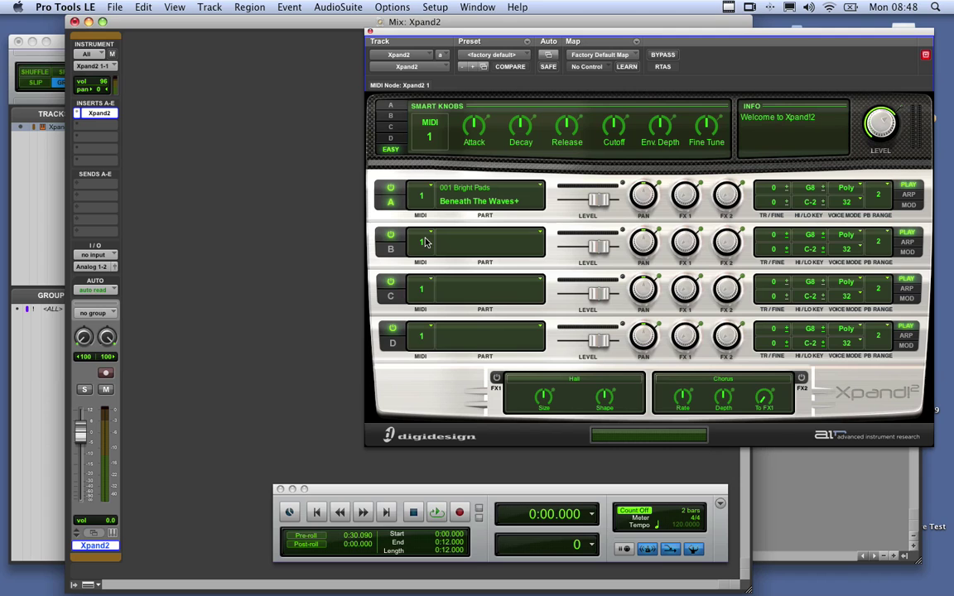
- Load the Bright Pads > Basic Saw Pad+ patch into Xpand2 part B
{"action": "left_click", "coordinate": [471, 247]}
{"action": "left_click", "coordinate": [471, 246]}
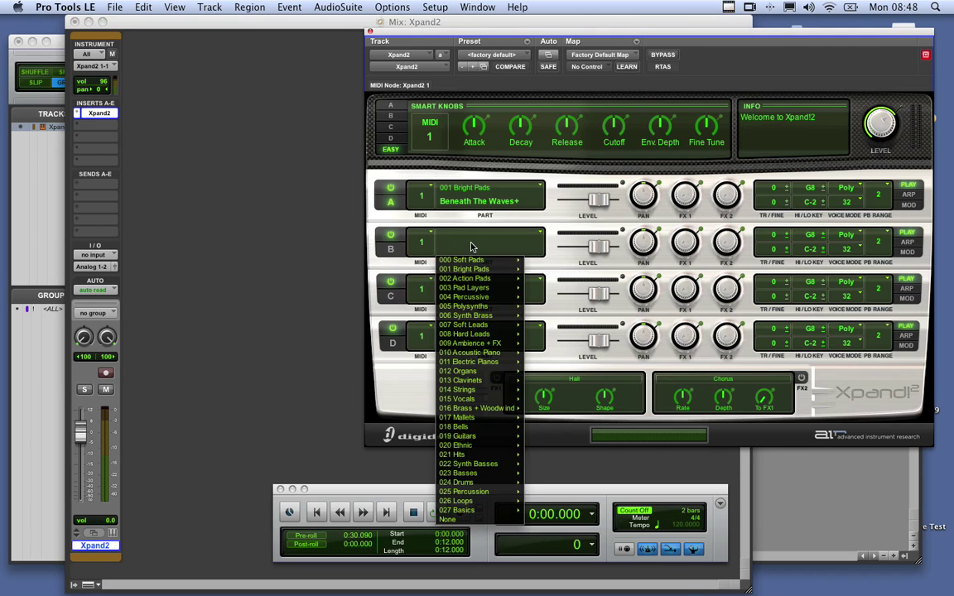
{"action": "mouse_move", "coordinate": [473, 271]}
{"action": "left_click", "coordinate": [534, 270]}
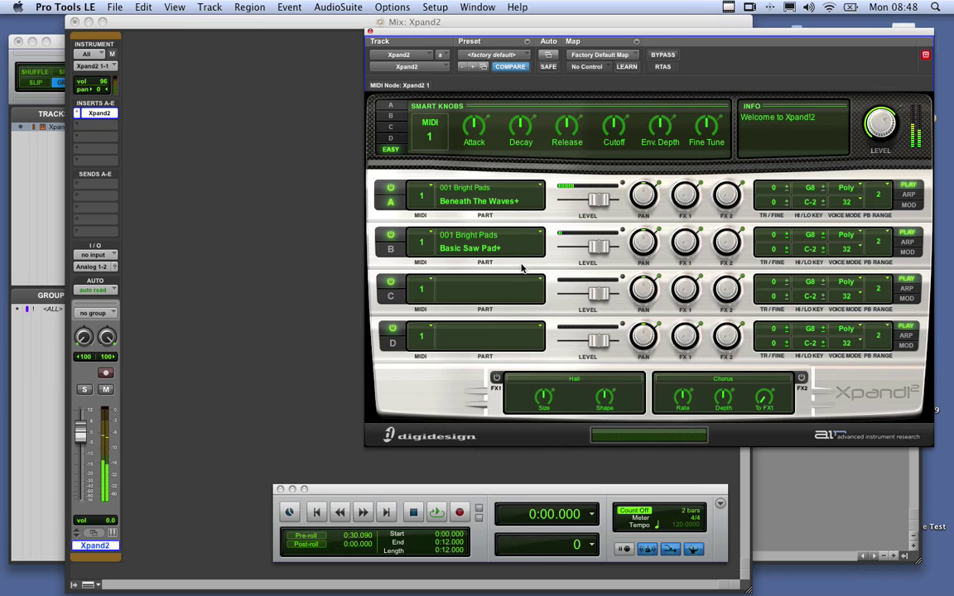
- Lower part A's level to -1.4 dB and set part B to MIDI channel 2
{"action": "left_click_drag", "start_coordinate": [604, 199], "coordinate": [598, 205]}
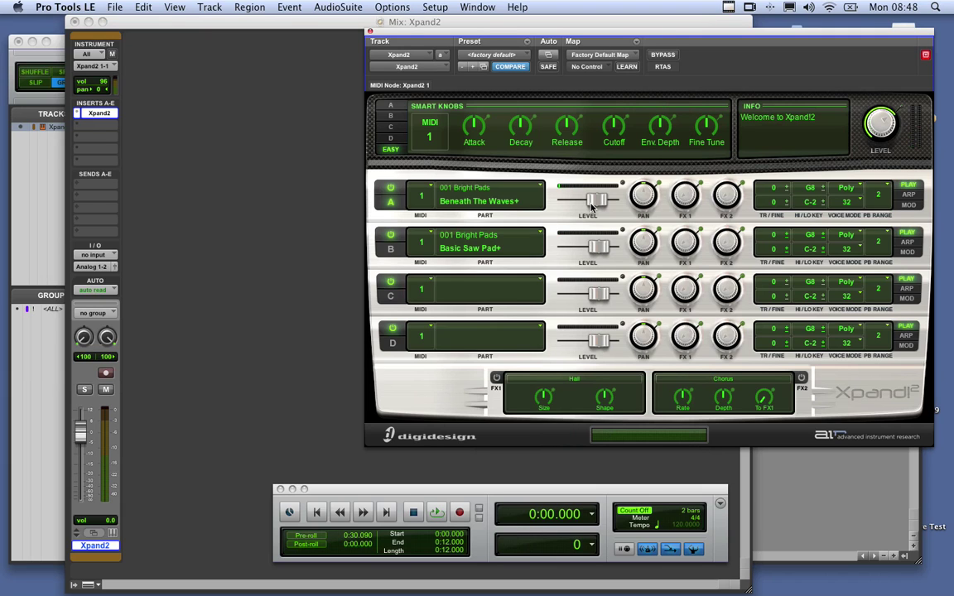
{"action": "left_click", "coordinate": [426, 247]}
{"action": "left_click", "coordinate": [422, 254]}
- Keep the MIDI output on Xpand2 1-1 and make one duplicate of the Xpand2 track
{"action": "left_click", "coordinate": [92, 67]}
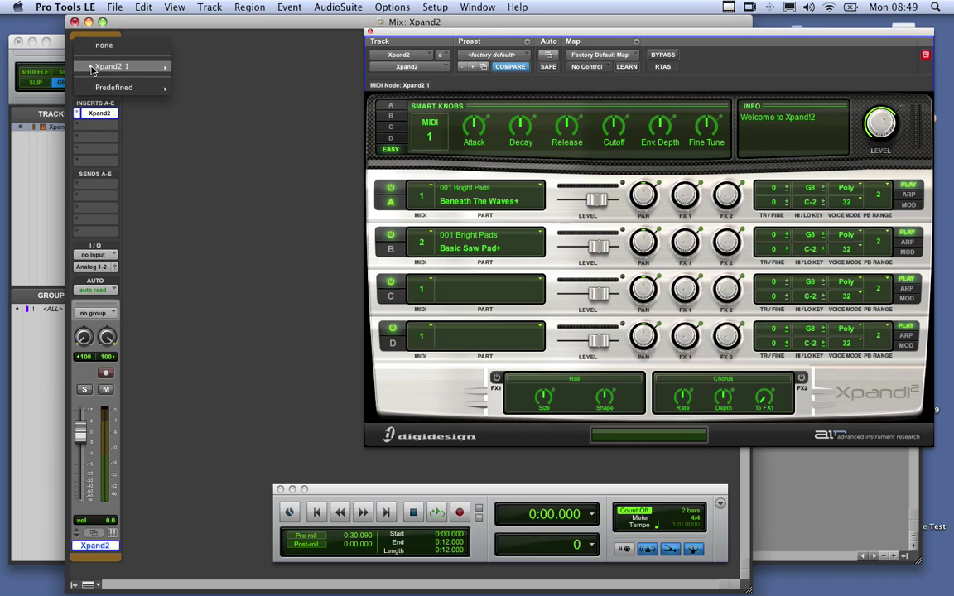
{"action": "mouse_move", "coordinate": [144, 72]}
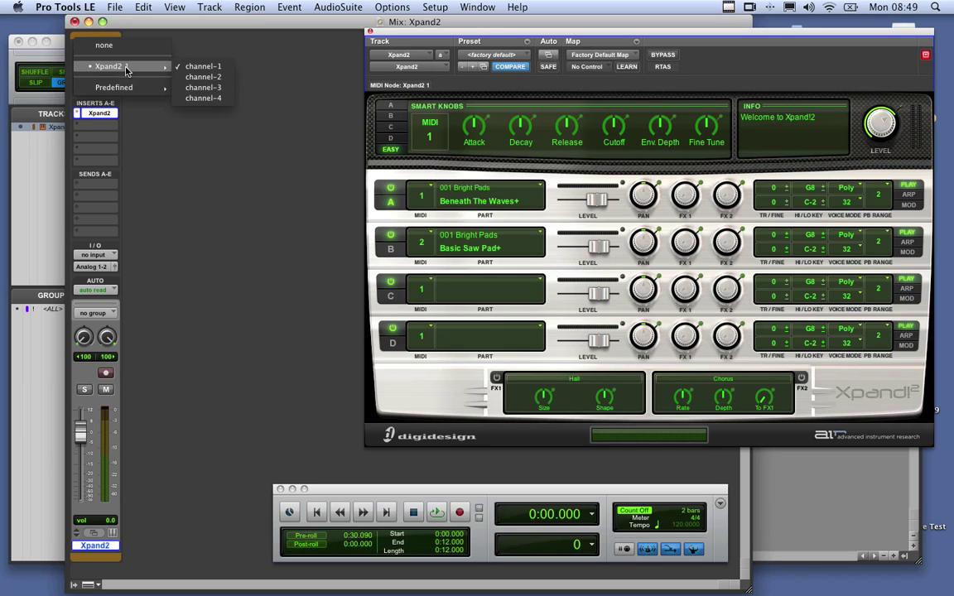
{"action": "left_click", "coordinate": [161, 118]}
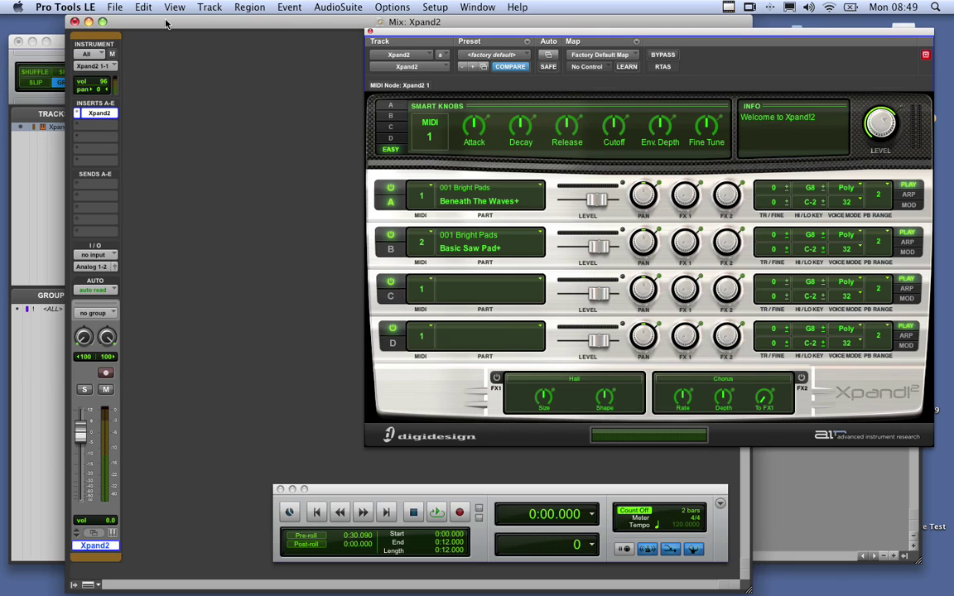
{"action": "left_click", "coordinate": [209, 6]}
{"action": "left_click", "coordinate": [203, 46]}
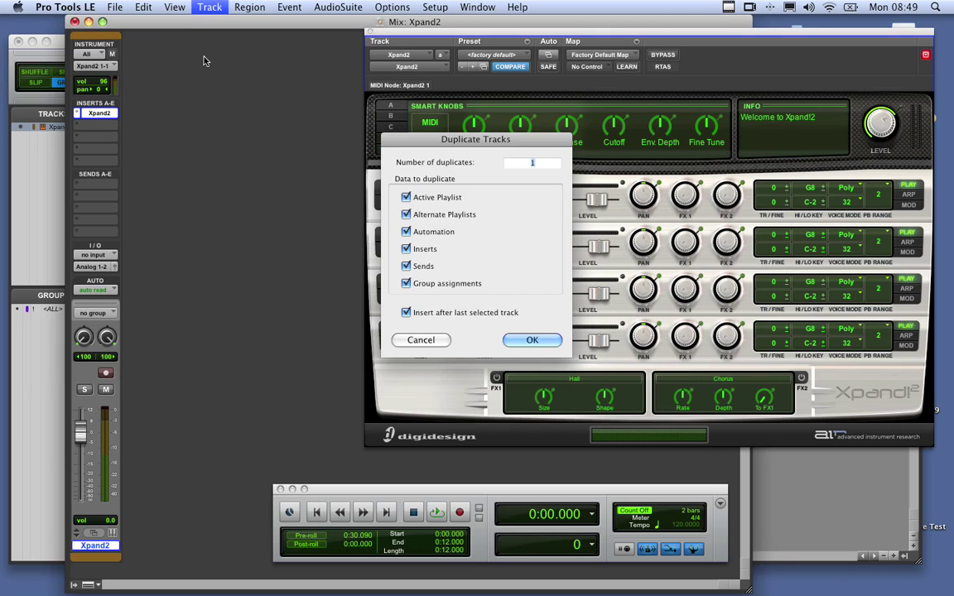
{"action": "left_click", "coordinate": [527, 338]}
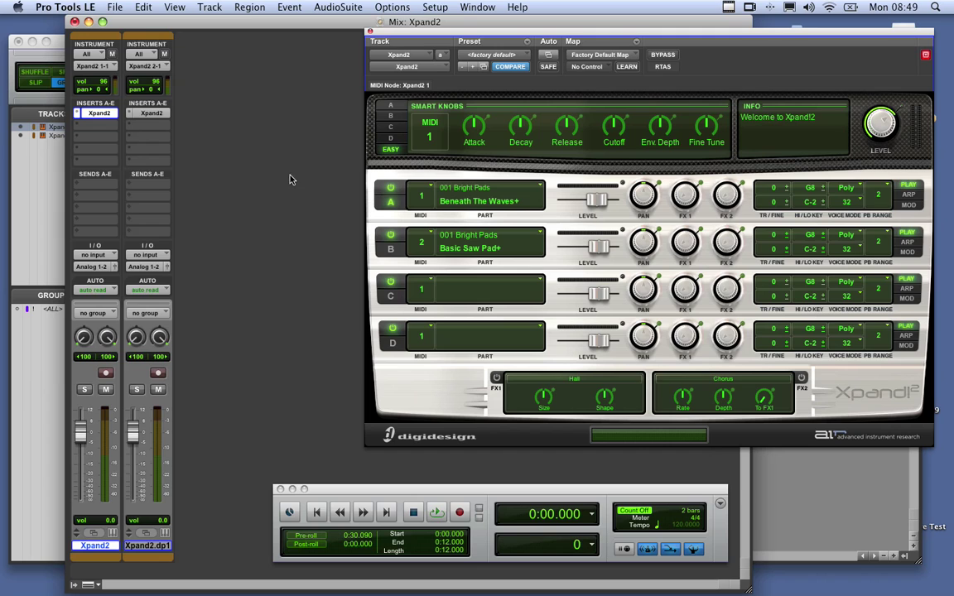
- Route the MIDI output to channel 1 of the second Xpand2 instance
{"action": "left_click", "coordinate": [112, 68]}
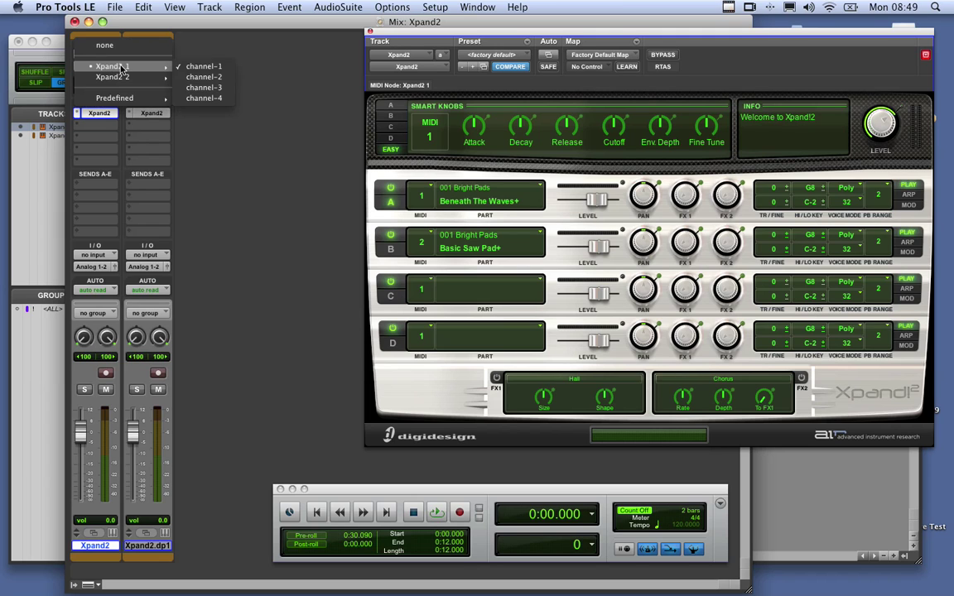
{"action": "mouse_move", "coordinate": [152, 79]}
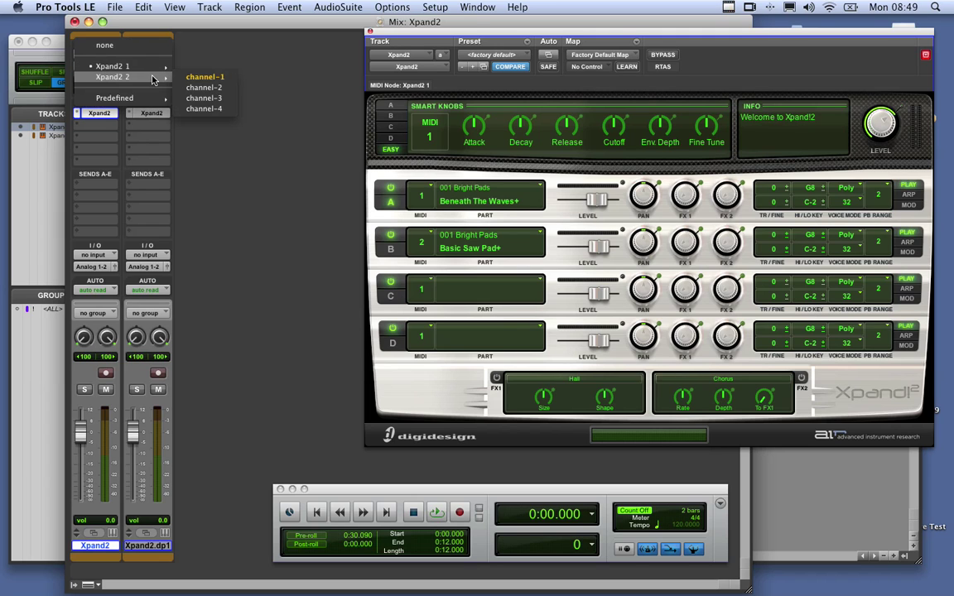
{"action": "left_click", "coordinate": [186, 50]}
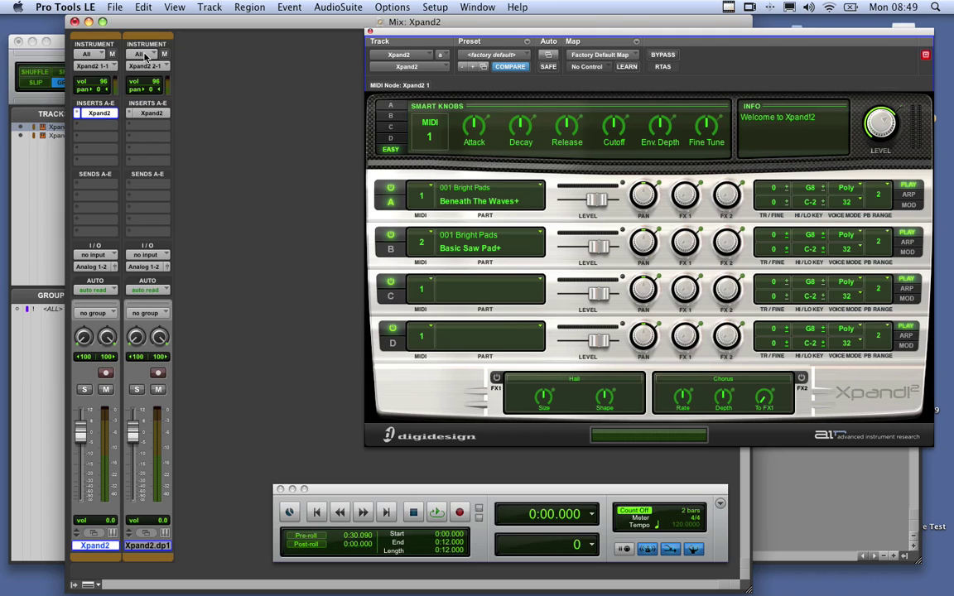
{"action": "left_click", "coordinate": [101, 66]}
{"action": "mouse_move", "coordinate": [142, 84]}
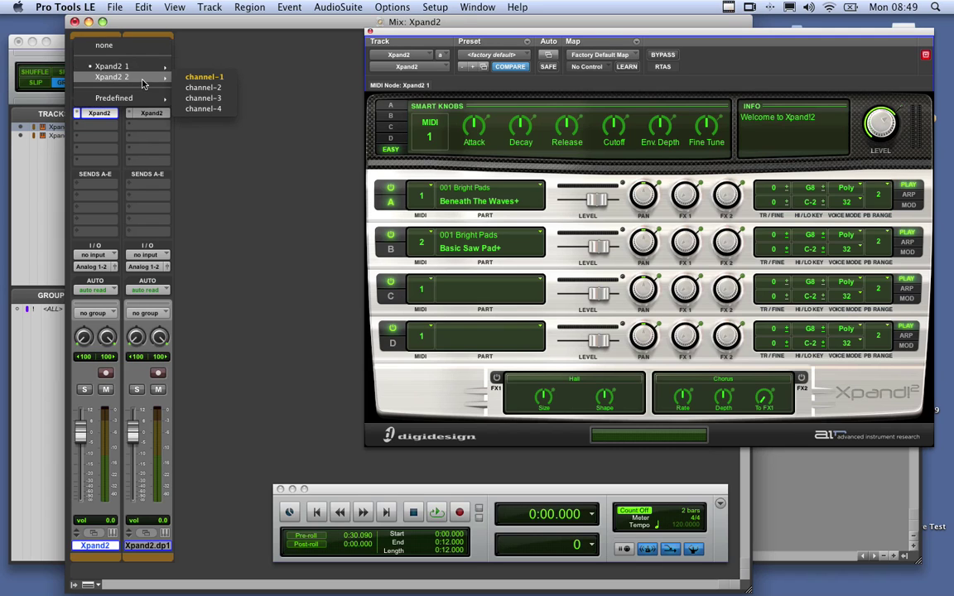
{"action": "left_click", "coordinate": [186, 81]}
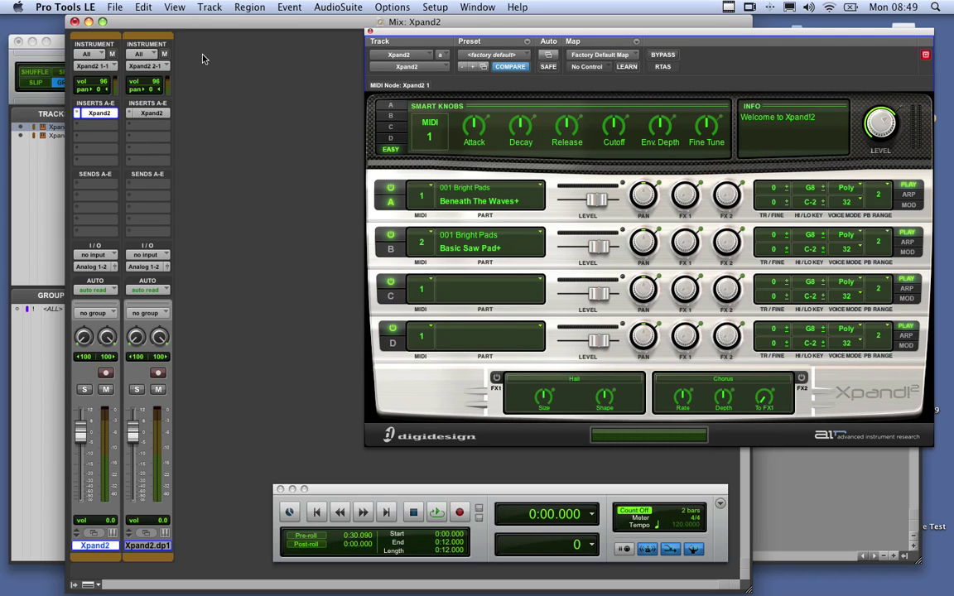
- Delete the Xpand2.dp1 track and create four new MIDI tracks in ticks
{"action": "right_click", "coordinate": [155, 548]}
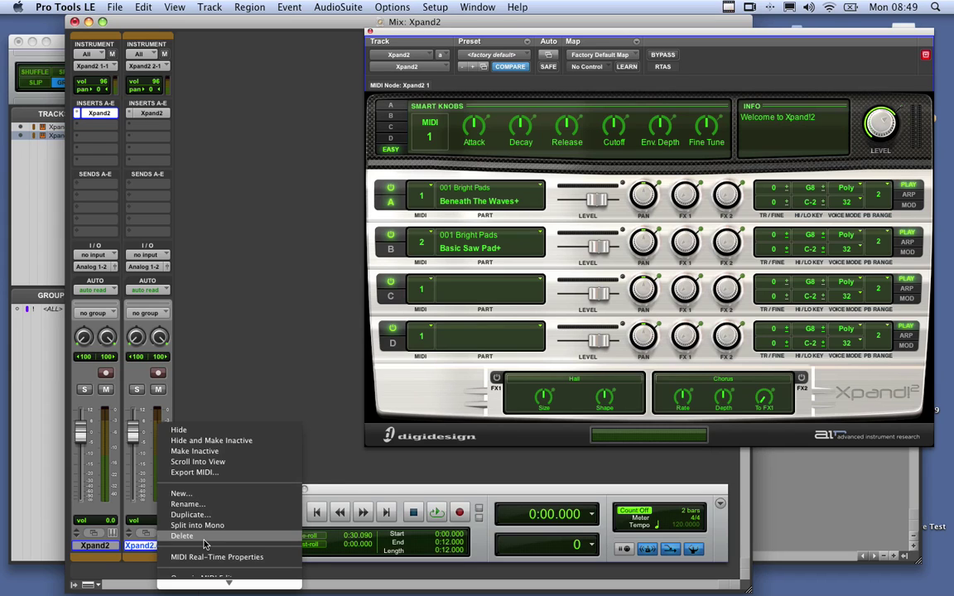
{"action": "left_click", "coordinate": [199, 536]}
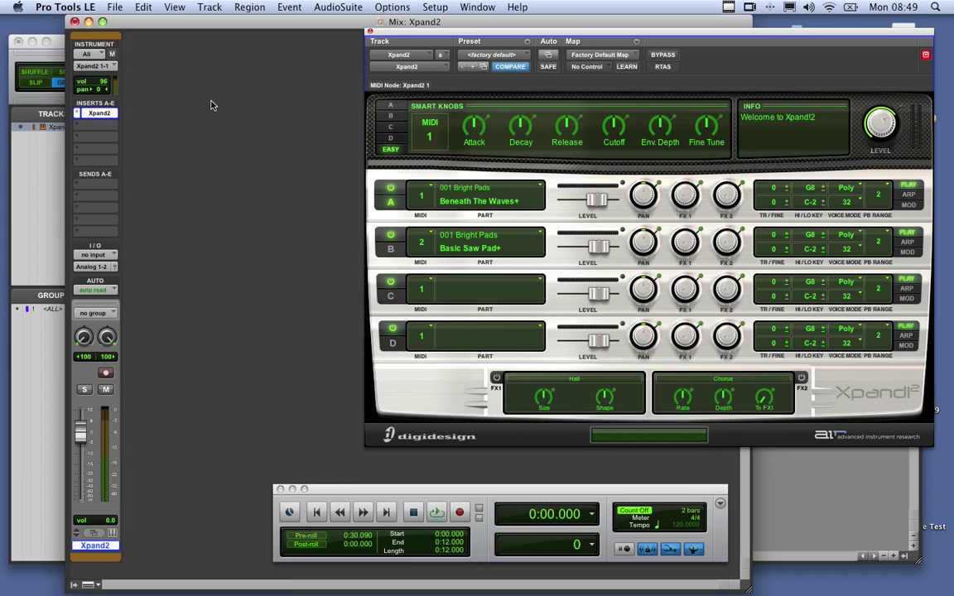
{"action": "left_click", "coordinate": [210, 8]}
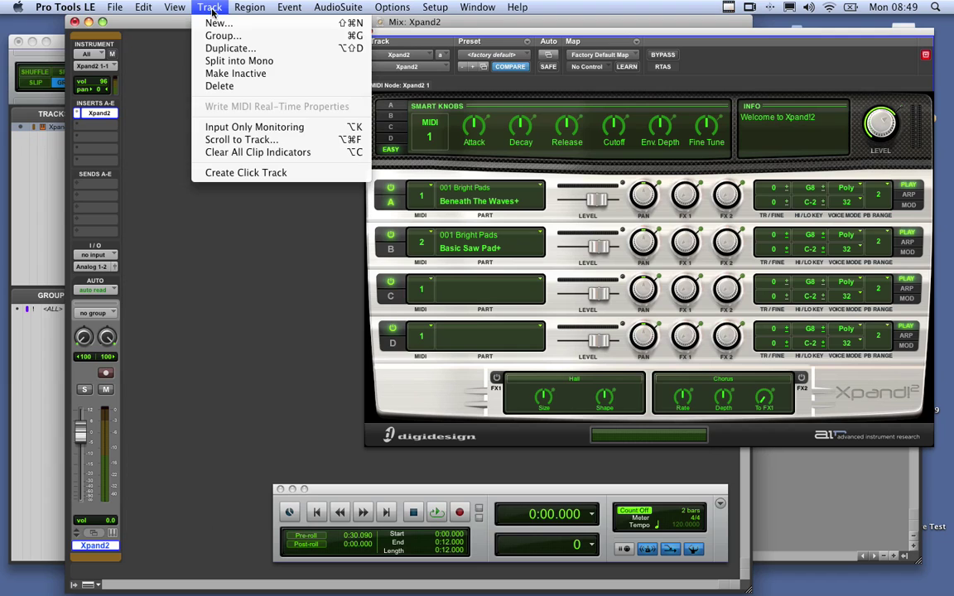
{"action": "left_click", "coordinate": [215, 25]}
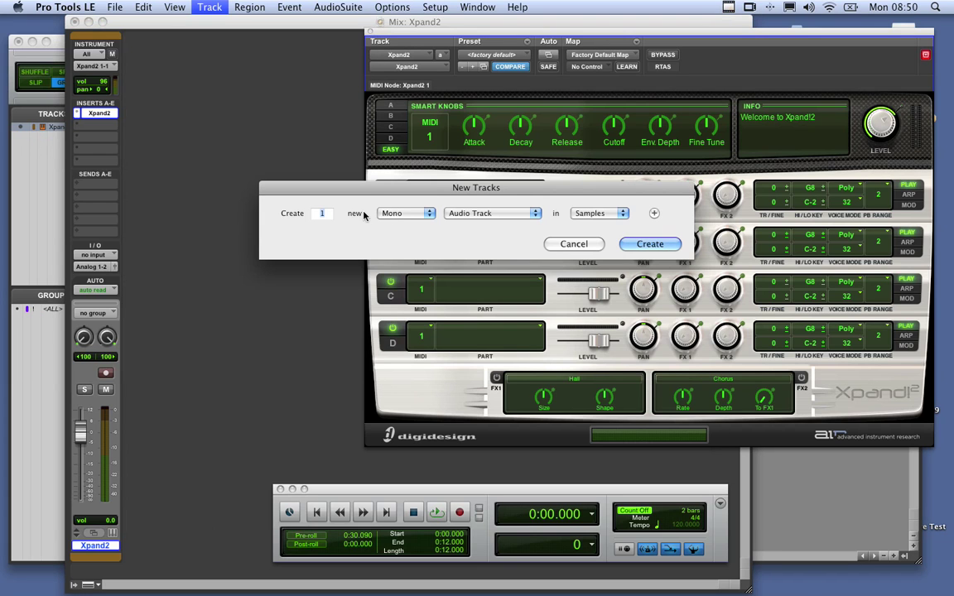
{"action": "type", "text": "4"}
{"action": "left_click", "coordinate": [464, 214]}
{"action": "left_click", "coordinate": [476, 245]}
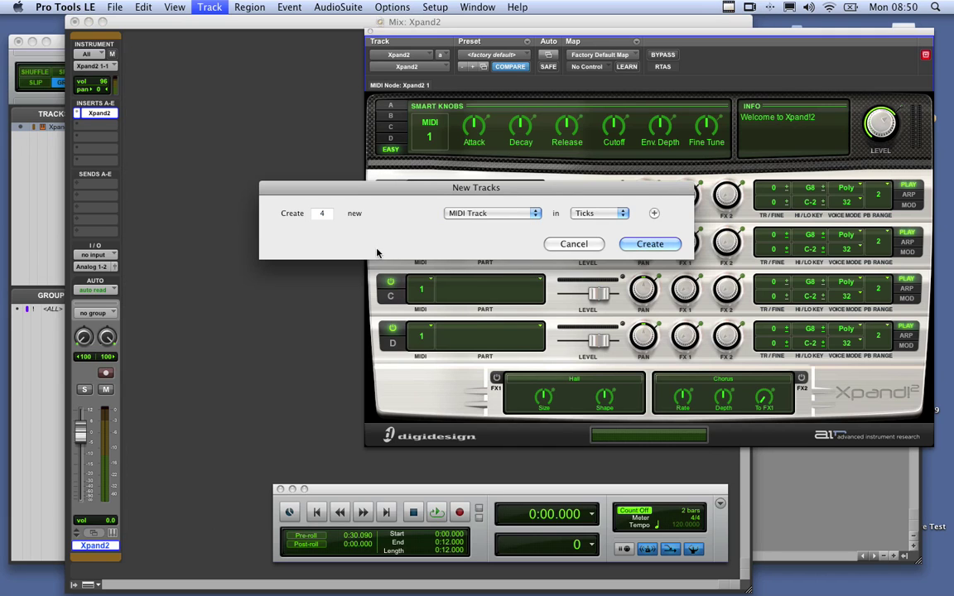
{"action": "key", "text": "Return"}
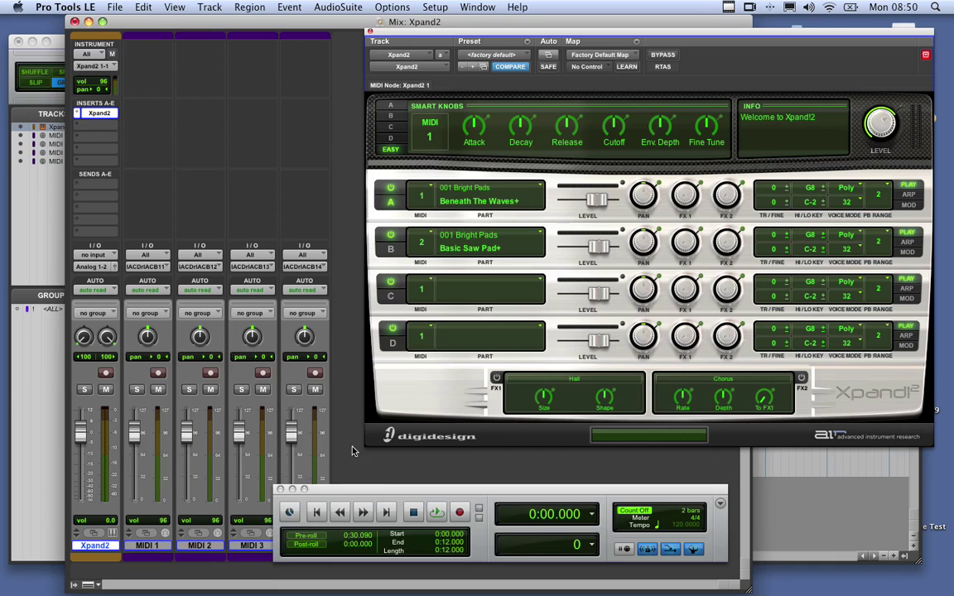
{"action": "left_click_drag", "start_coordinate": [368, 489], "coordinate": [476, 488]}
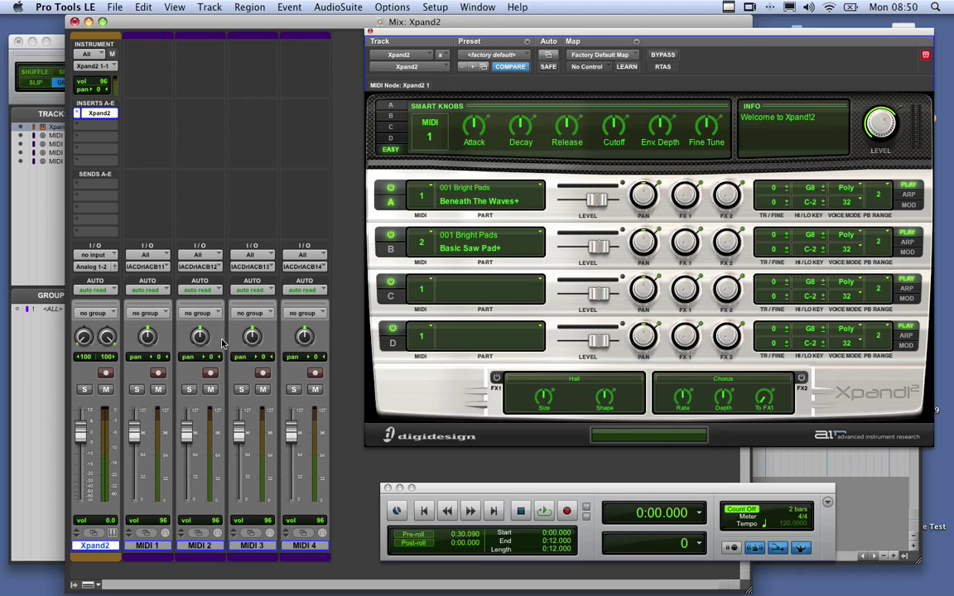
- Route MIDI 1's output to Xpand2 channel 1-1
{"action": "left_click", "coordinate": [146, 255]}
{"action": "left_click", "coordinate": [160, 209]}
{"action": "left_click", "coordinate": [150, 257]}
{"action": "left_click", "coordinate": [151, 258]}
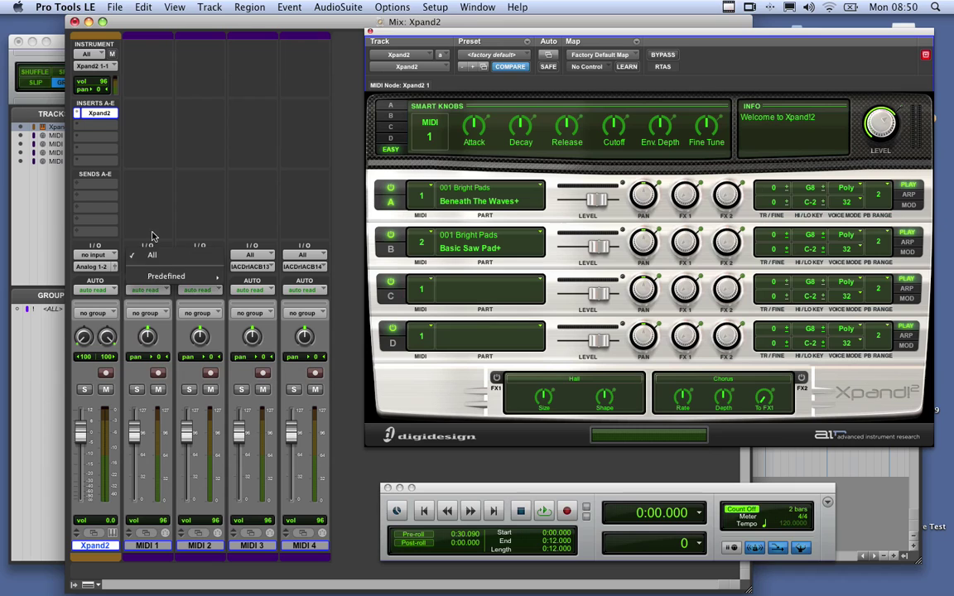
{"action": "left_click", "coordinate": [151, 266]}
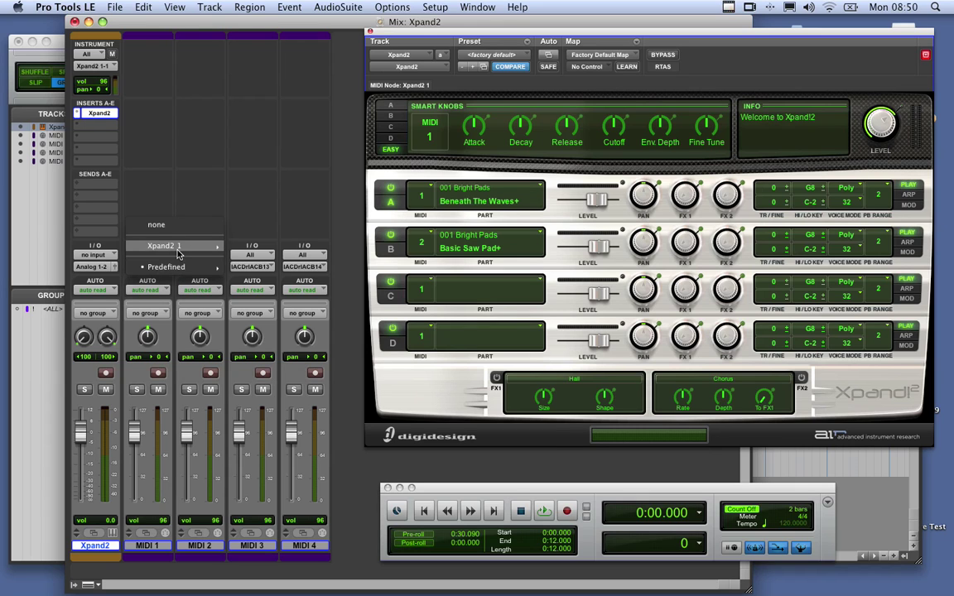
{"action": "mouse_move", "coordinate": [175, 248]}
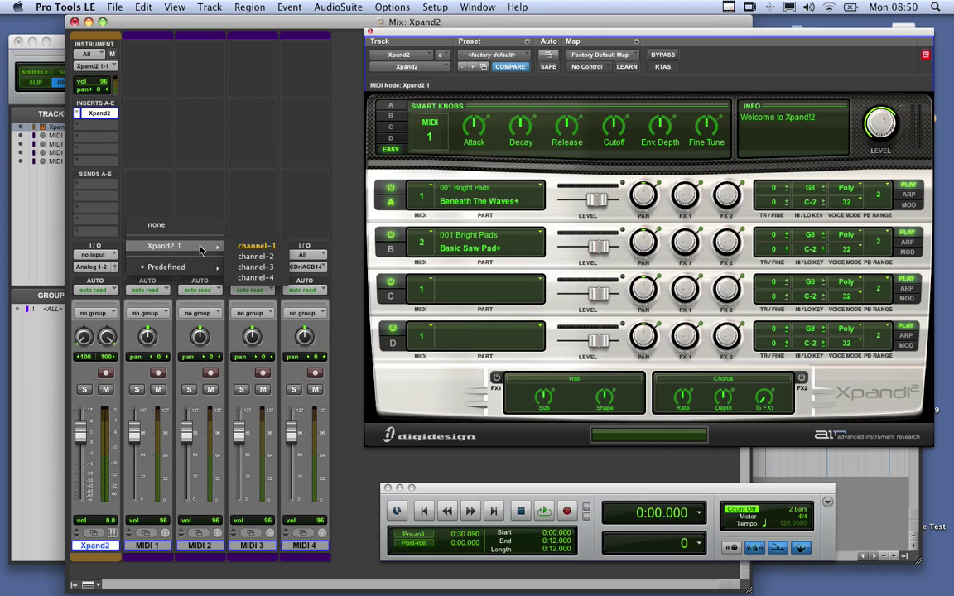
{"action": "left_click", "coordinate": [340, 268]}
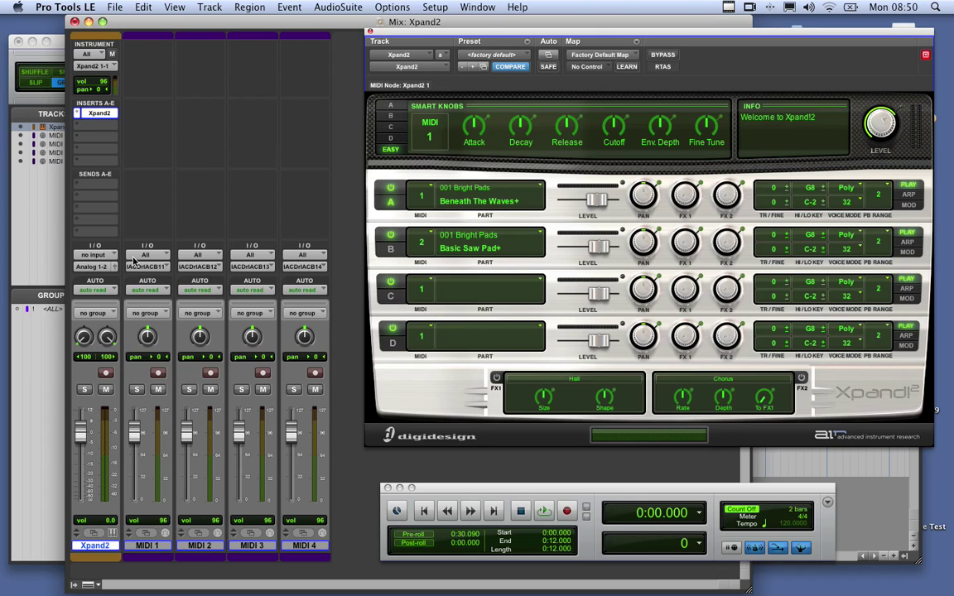
{"action": "left_click", "coordinate": [132, 262]}
{"action": "mouse_move", "coordinate": [202, 249]}
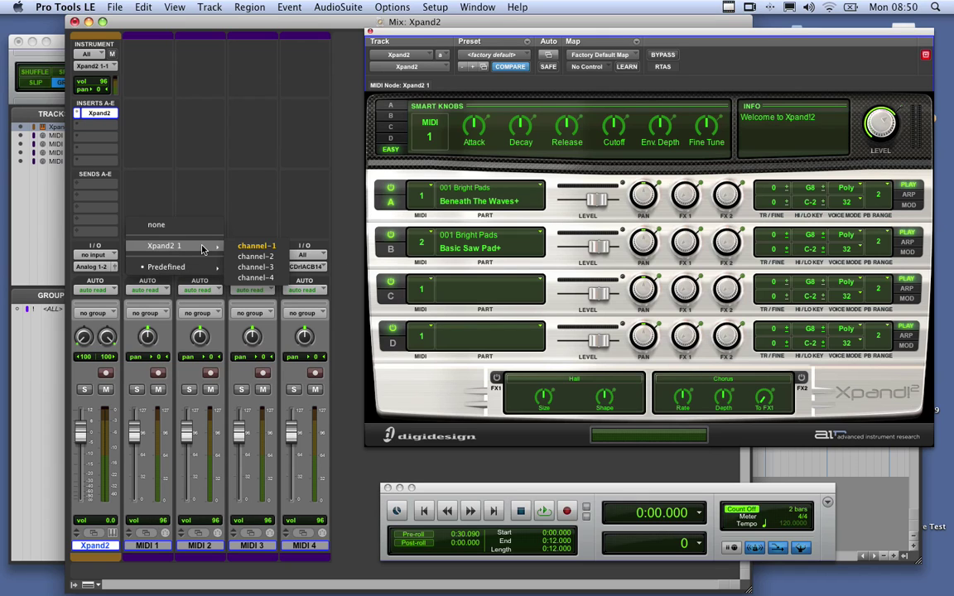
{"action": "left_click", "coordinate": [256, 246]}
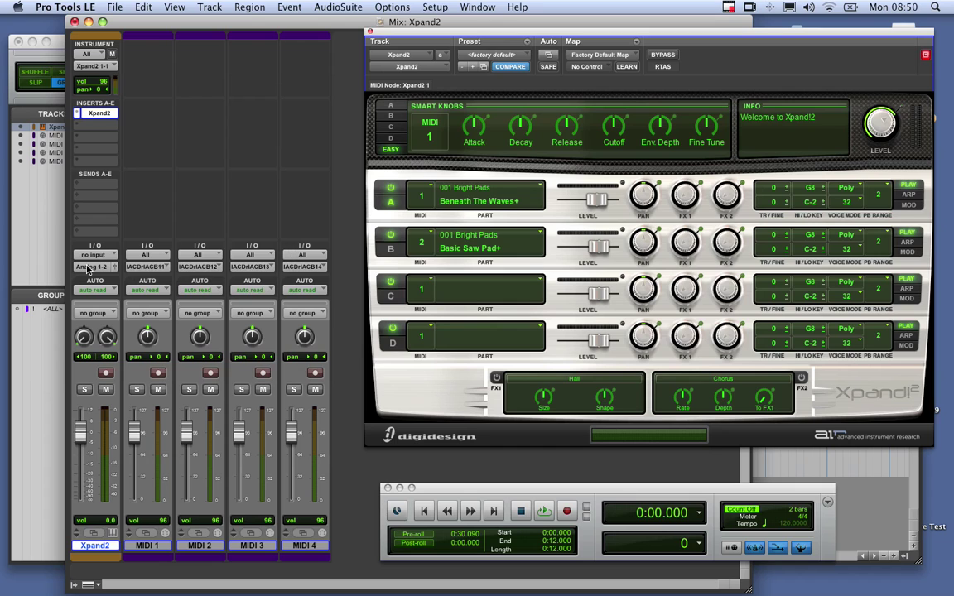
- Send MIDI 2 to Xpand2 channel 1-2 and the remaining MIDI tracks to successive channels 1-3 and 1-4
{"action": "left_click", "coordinate": [203, 267]}
{"action": "mouse_move", "coordinate": [222, 246]}
{"action": "left_click", "coordinate": [303, 257]}
{"action": "left_click", "coordinate": [189, 267]}
{"action": "mouse_move", "coordinate": [211, 267]}
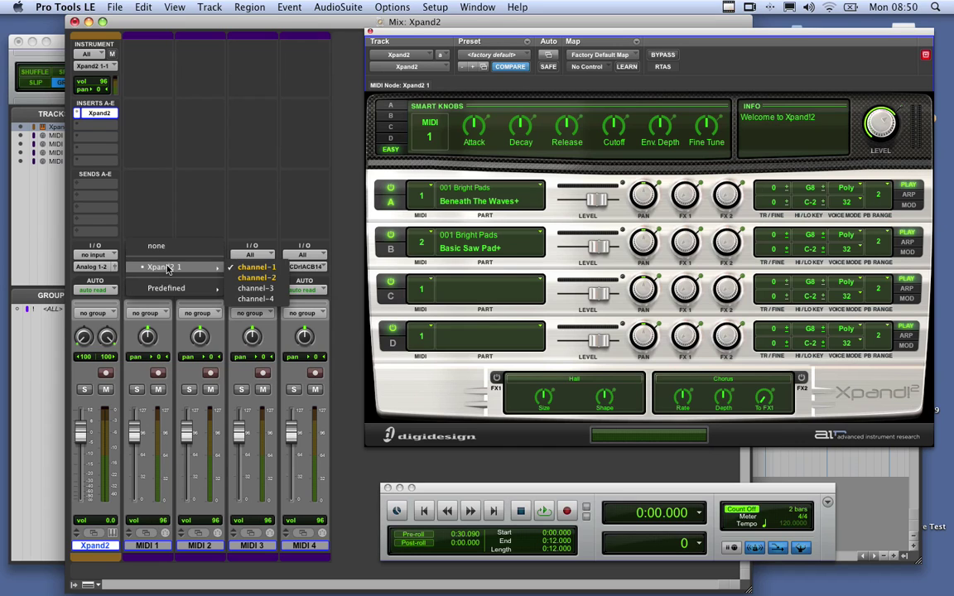
{"action": "left_click", "coordinate": [259, 268]}
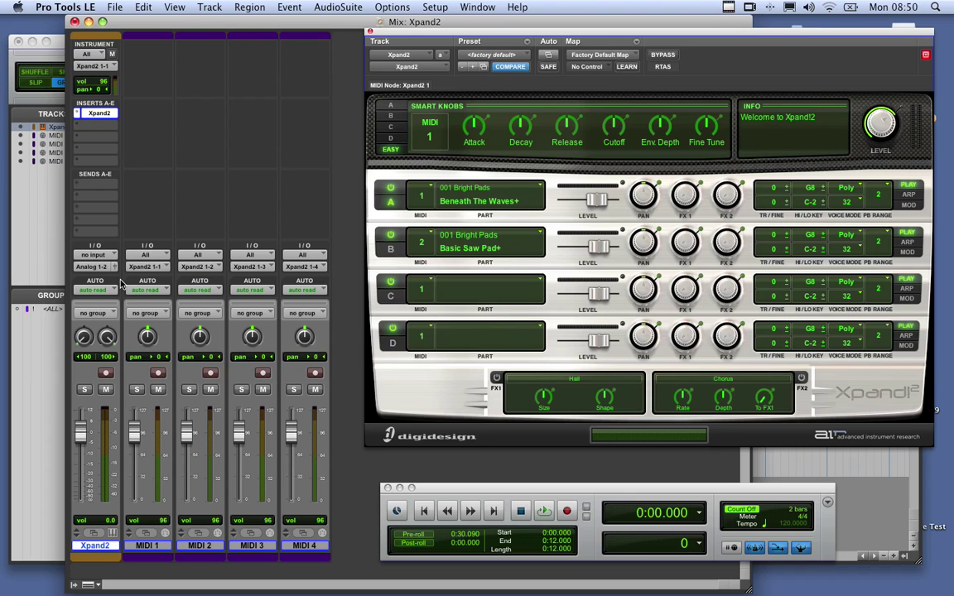
{"action": "left_click", "coordinate": [144, 267]}
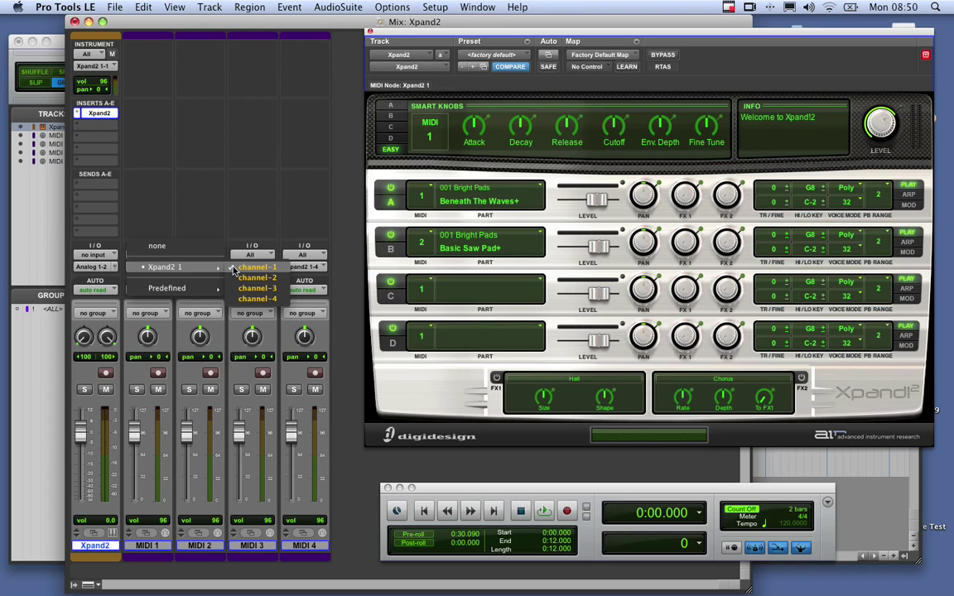
{"action": "left_click", "coordinate": [240, 268]}
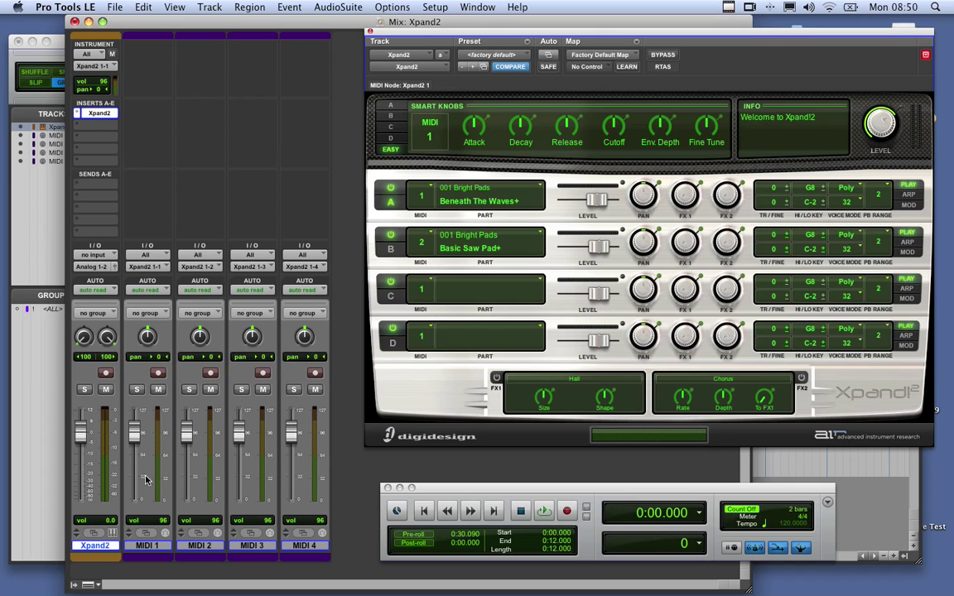
- Rename MIDI 1 through MIDI 4 as Drums, Bass, Keys and Lead in one rename pass
{"action": "double_click", "coordinate": [159, 547]}
{"action": "type", "text": "Drums"}
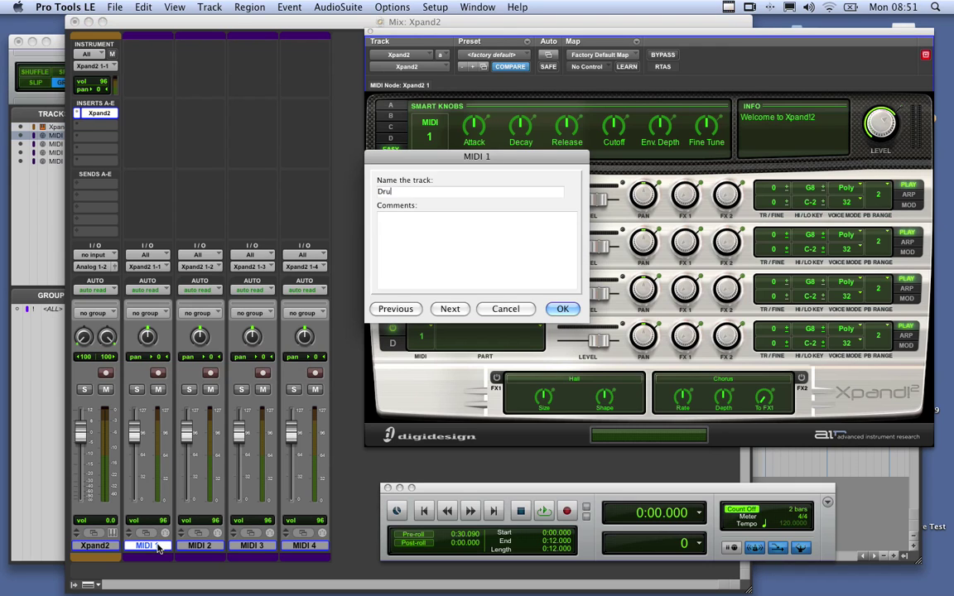
{"action": "left_click", "coordinate": [506, 308]}
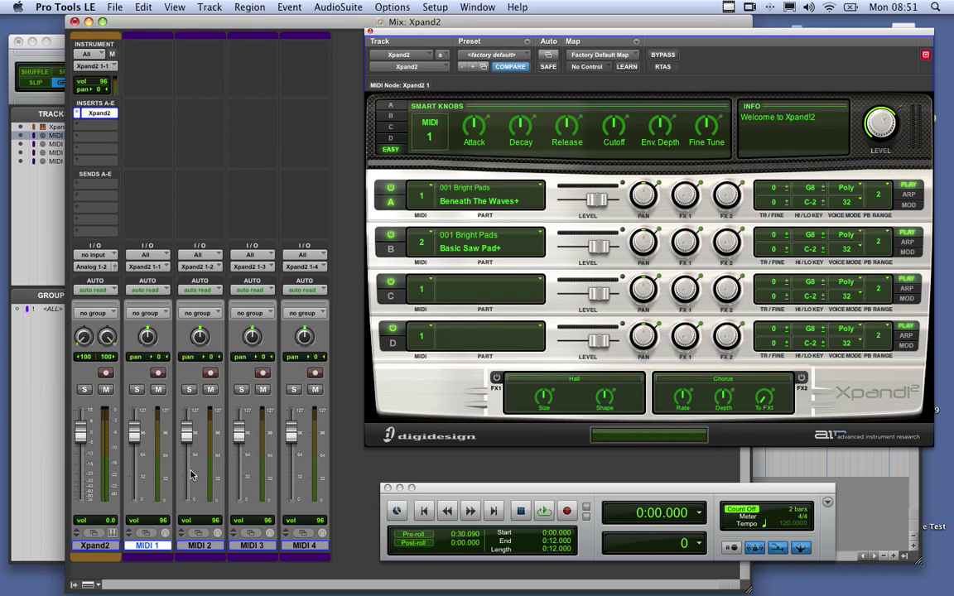
{"action": "double_click", "coordinate": [169, 545]}
{"action": "type", "text": "Drums"}
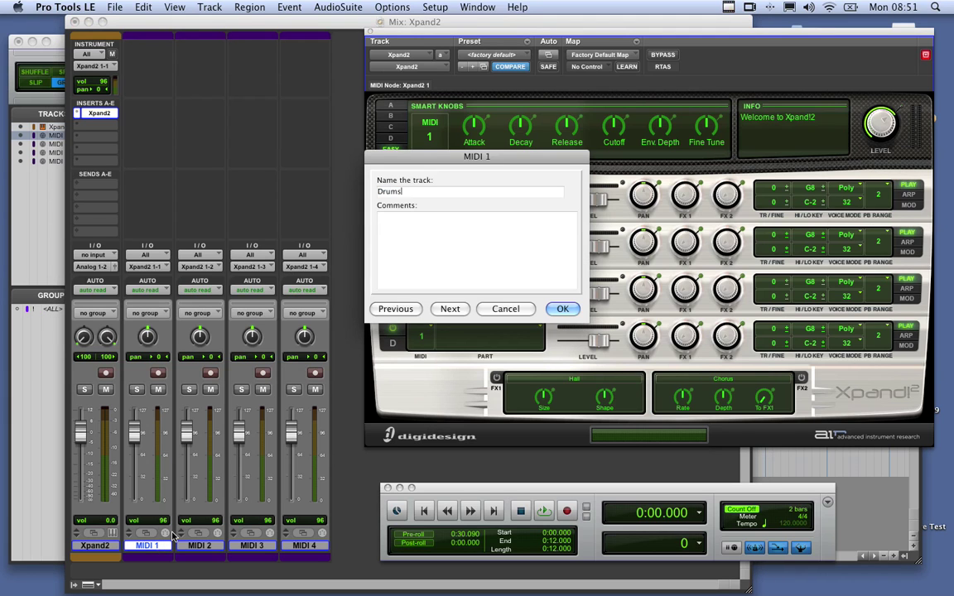
{"action": "left_click", "coordinate": [454, 310]}
{"action": "type", "text": "Bass"}
{"action": "left_click", "coordinate": [457, 310]}
{"action": "type", "text": "Keys"}
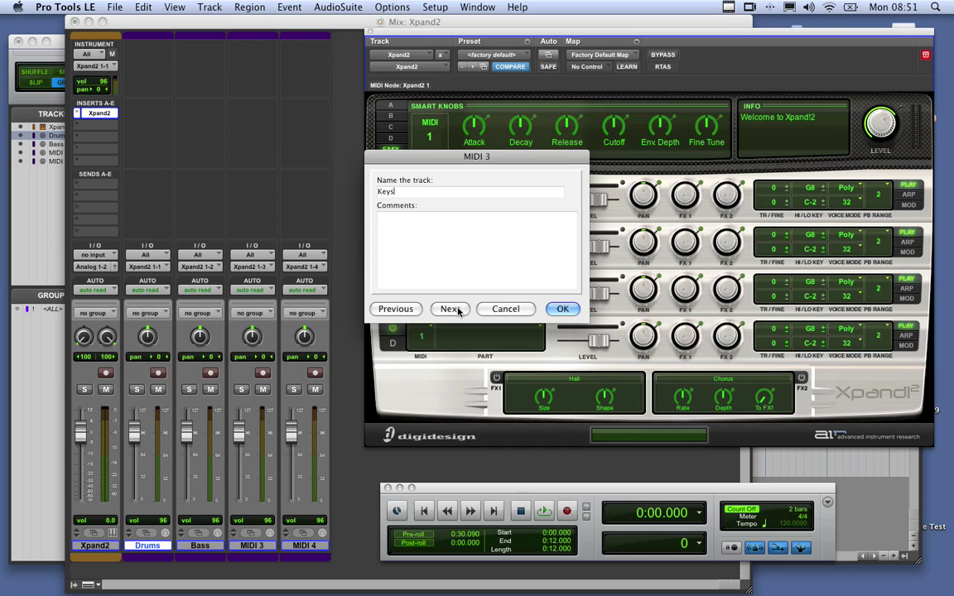
{"action": "left_click", "coordinate": [457, 310]}
{"action": "type", "text": "Lead"}
{"action": "key", "text": "Return"}
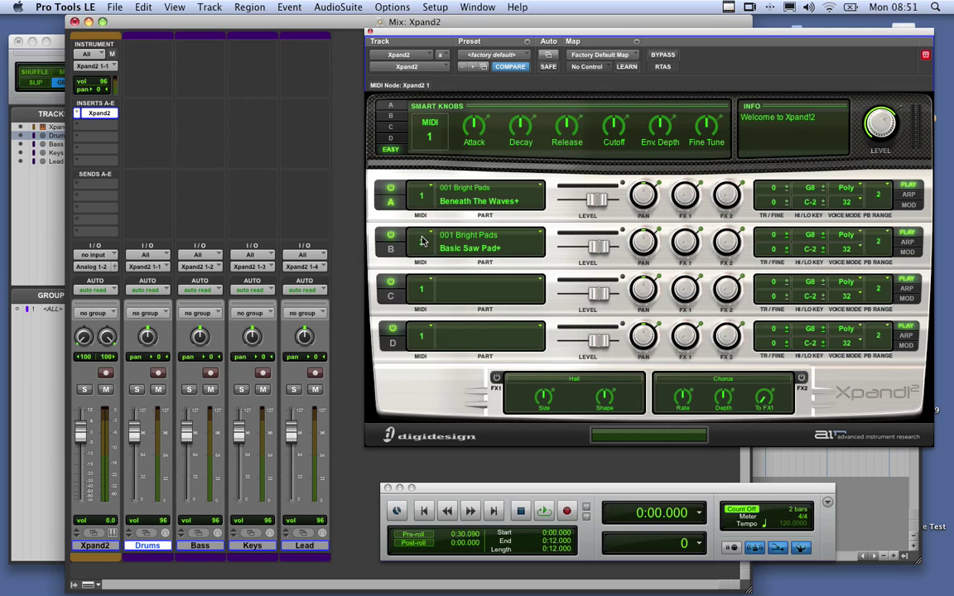
- Set Xpand2 part C to MIDI channel 3 and part D to channel 4
{"action": "left_click", "coordinate": [423, 290]}
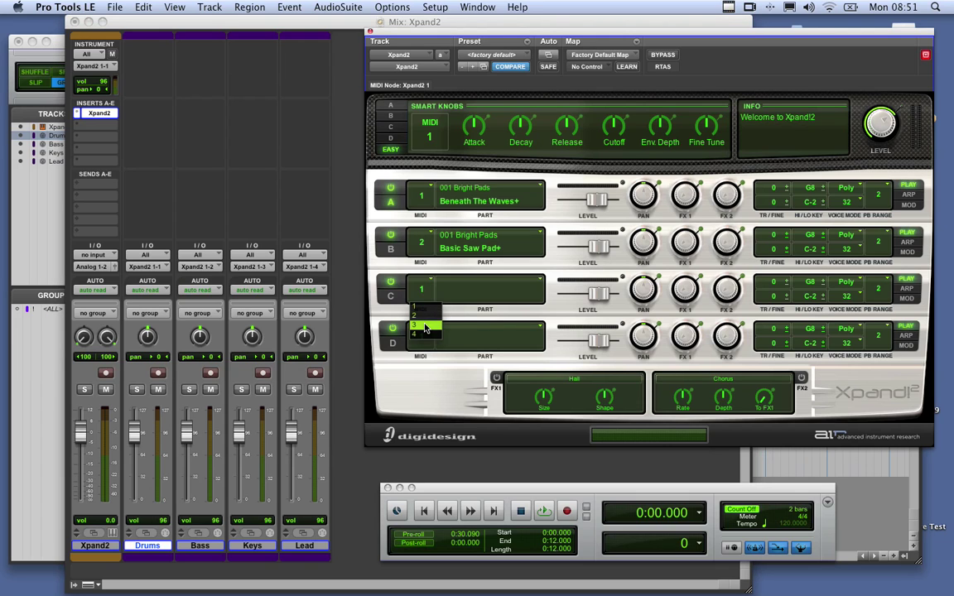
{"action": "left_click", "coordinate": [424, 324]}
{"action": "left_click", "coordinate": [423, 336]}
{"action": "left_click", "coordinate": [422, 382]}
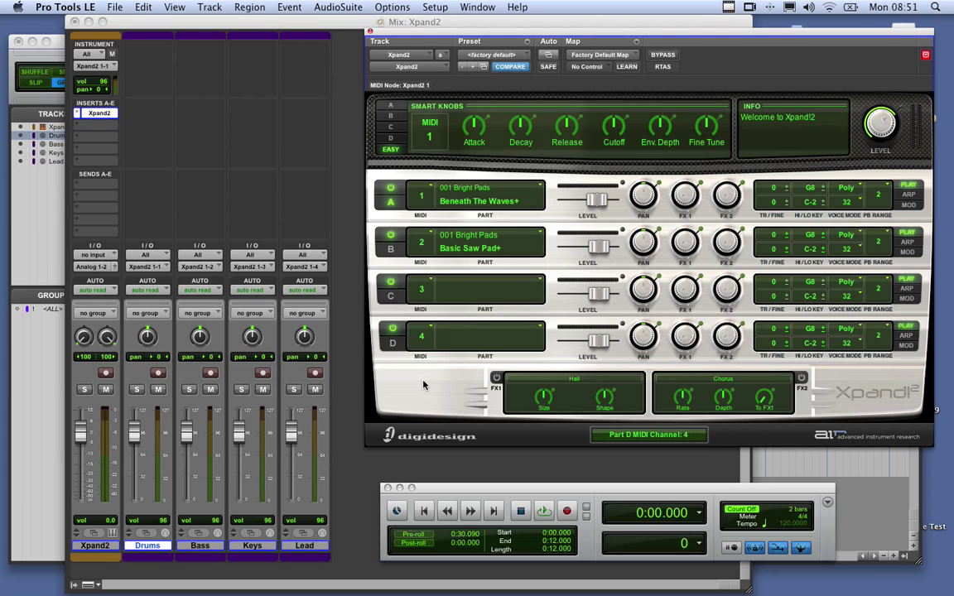
- Load 026 Loops > Loop 04 120+ on part A and record-arm the Drums track
{"action": "left_click", "coordinate": [439, 188]}
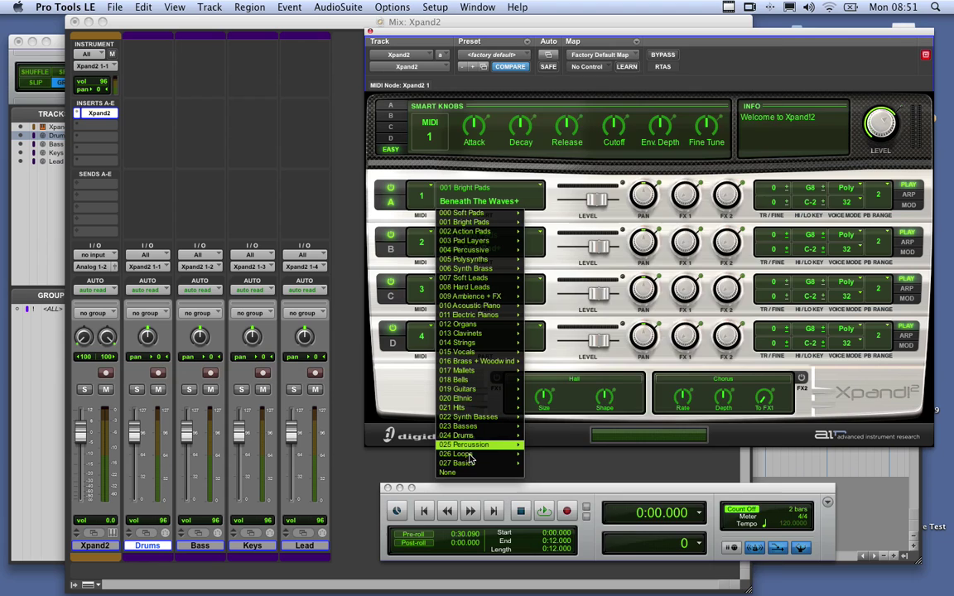
{"action": "mouse_move", "coordinate": [469, 457]}
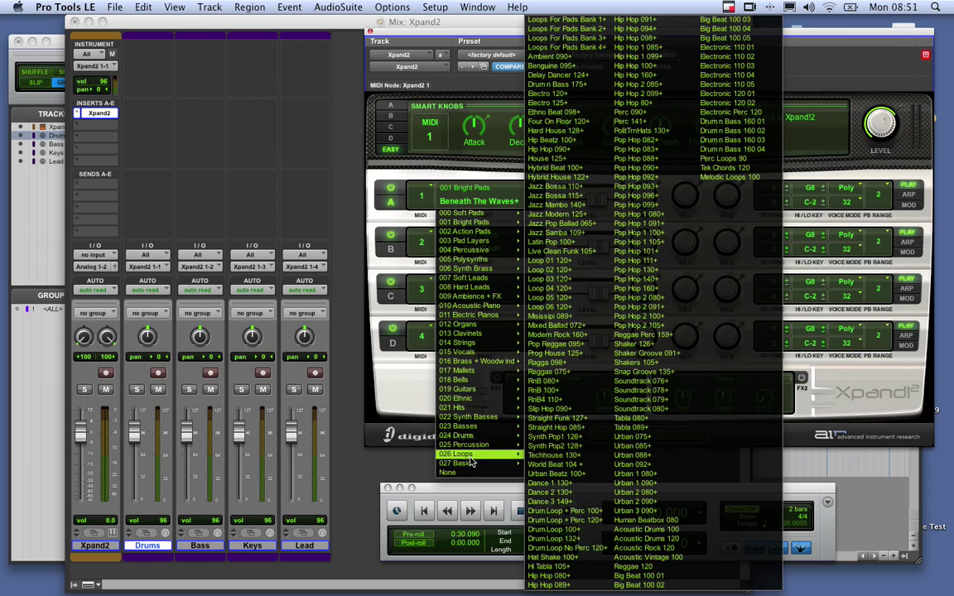
{"action": "left_click", "coordinate": [569, 290]}
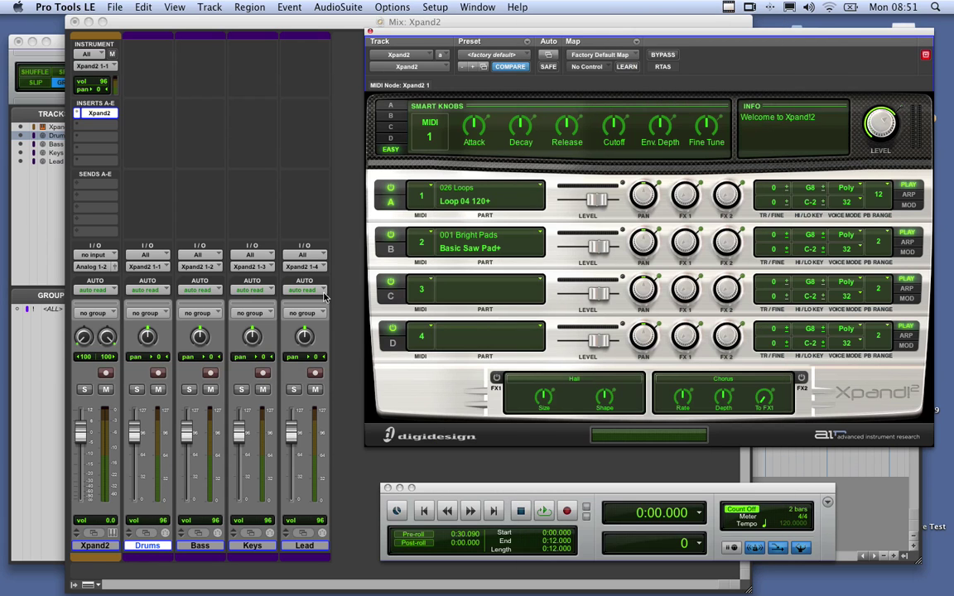
{"action": "left_click", "coordinate": [165, 374]}
{"action": "left_click", "coordinate": [157, 374]}
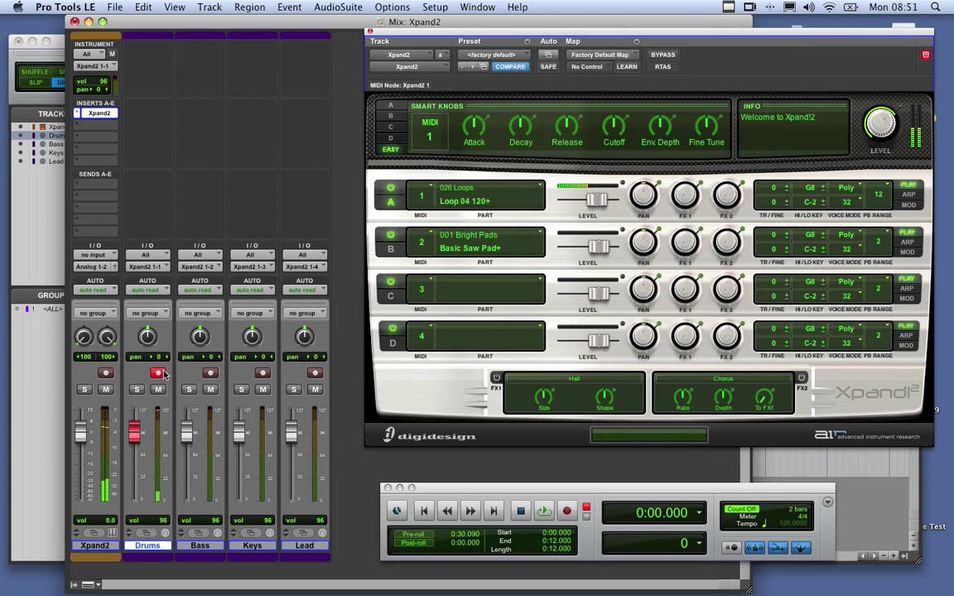
- Load 023 Basses > Full Finger Bass into part B and arm the Bass track
{"action": "left_click", "coordinate": [457, 248]}
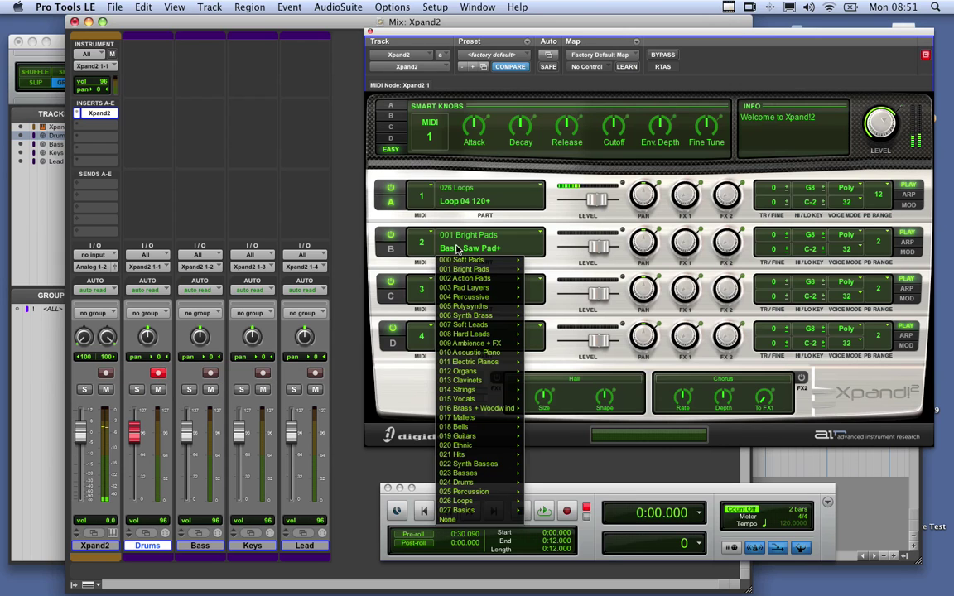
{"action": "mouse_move", "coordinate": [488, 473]}
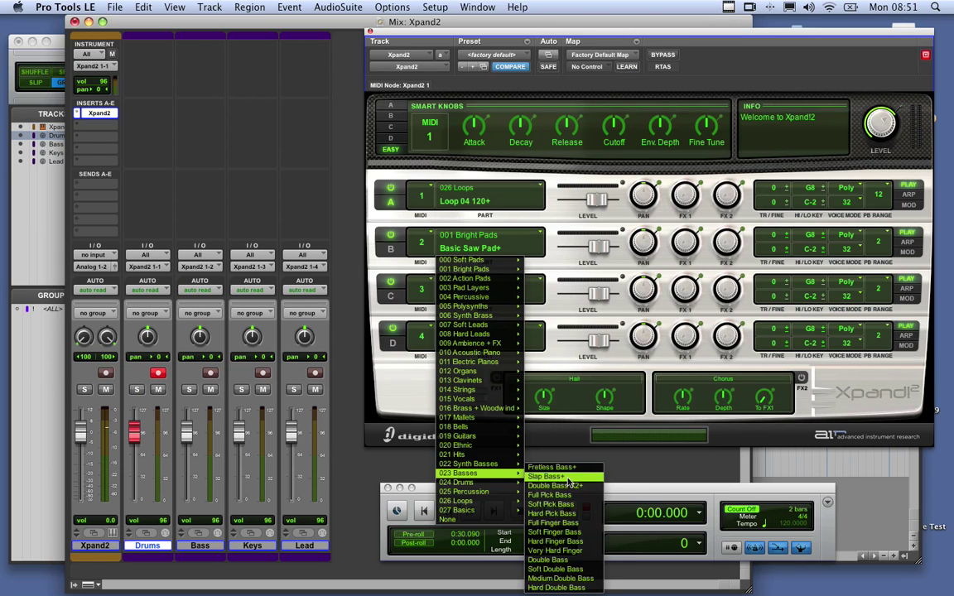
{"action": "left_click", "coordinate": [568, 523]}
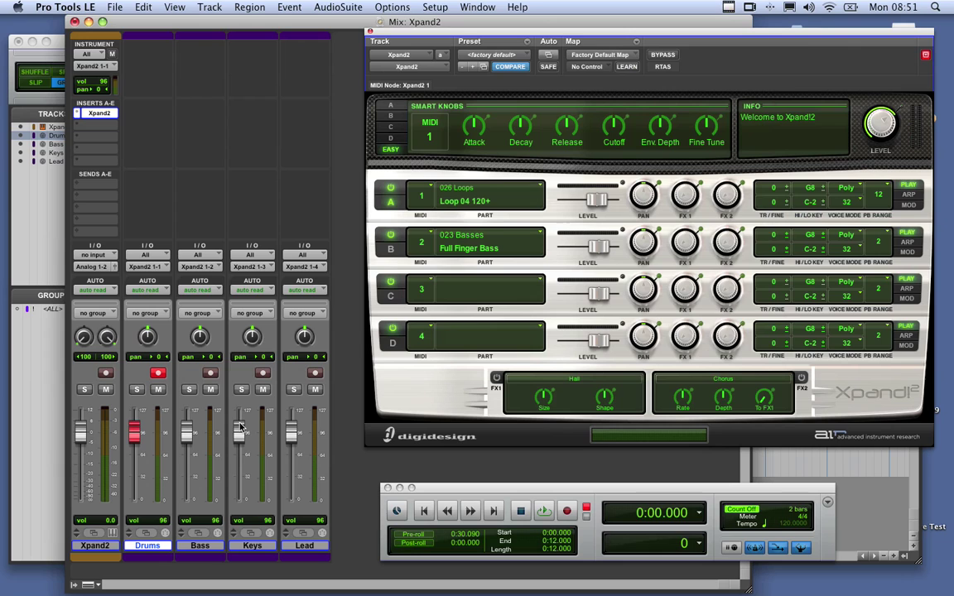
{"action": "left_click", "coordinate": [211, 373]}
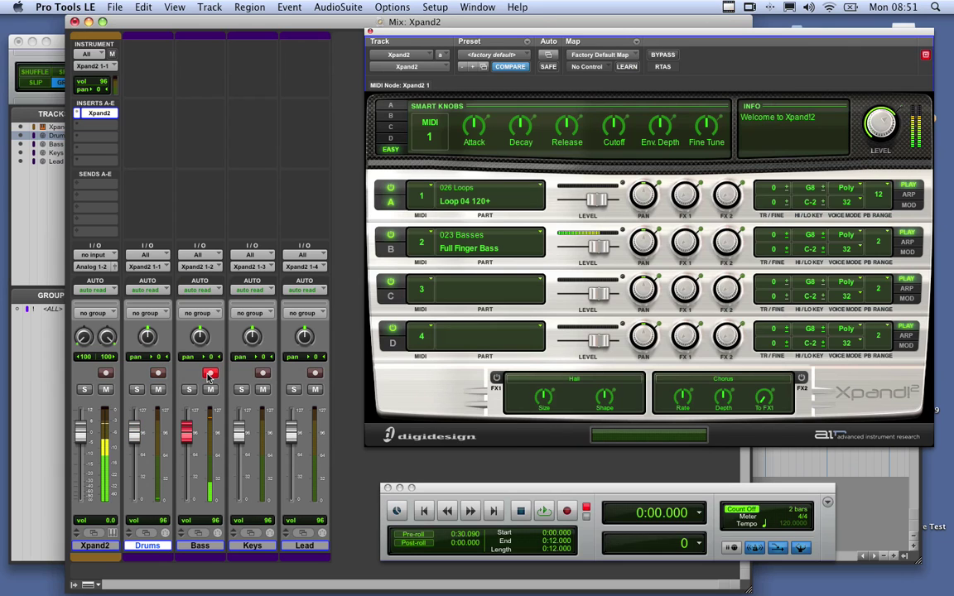
- Load 011 Electric Pianos > Mark 2 Medium Layer+ into part C and arm the Keys track
{"action": "left_click", "coordinate": [487, 290]}
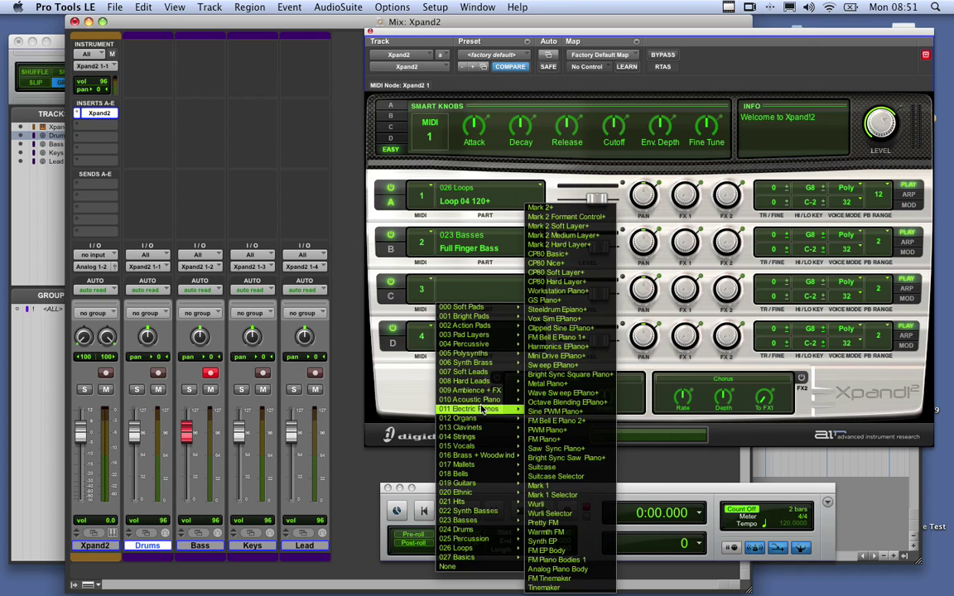
{"action": "mouse_move", "coordinate": [483, 409]}
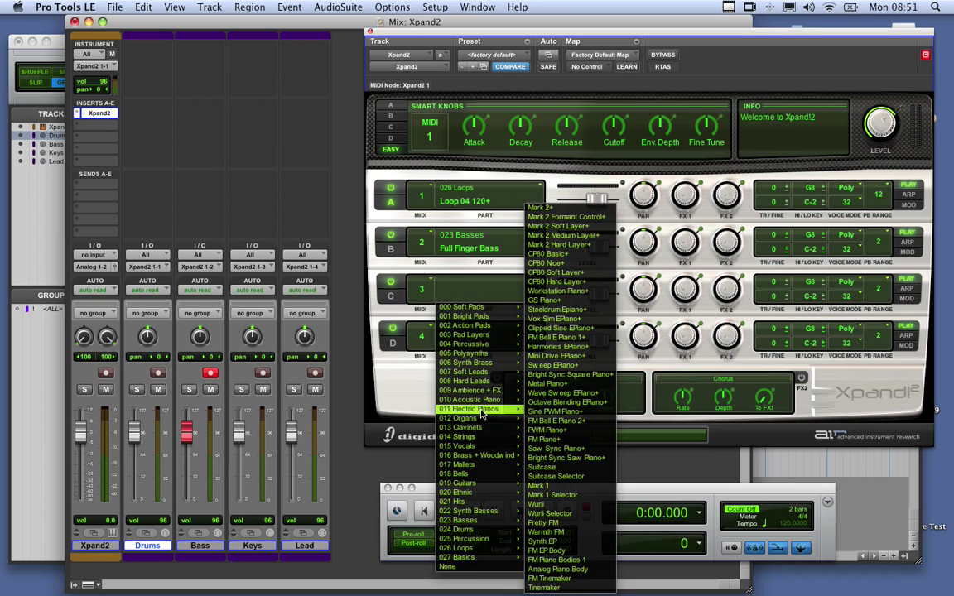
{"action": "left_click", "coordinate": [577, 236]}
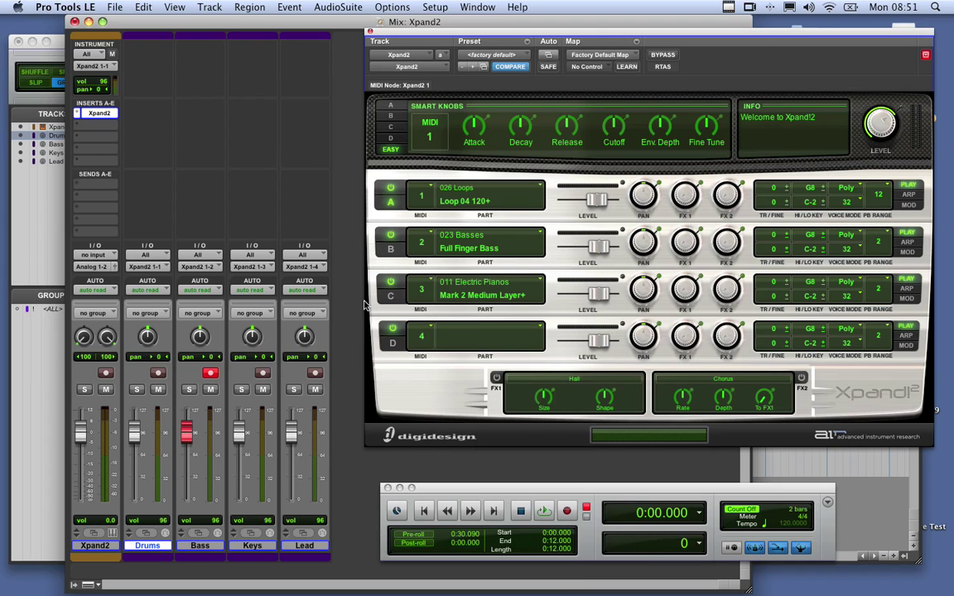
{"action": "left_click", "coordinate": [262, 374]}
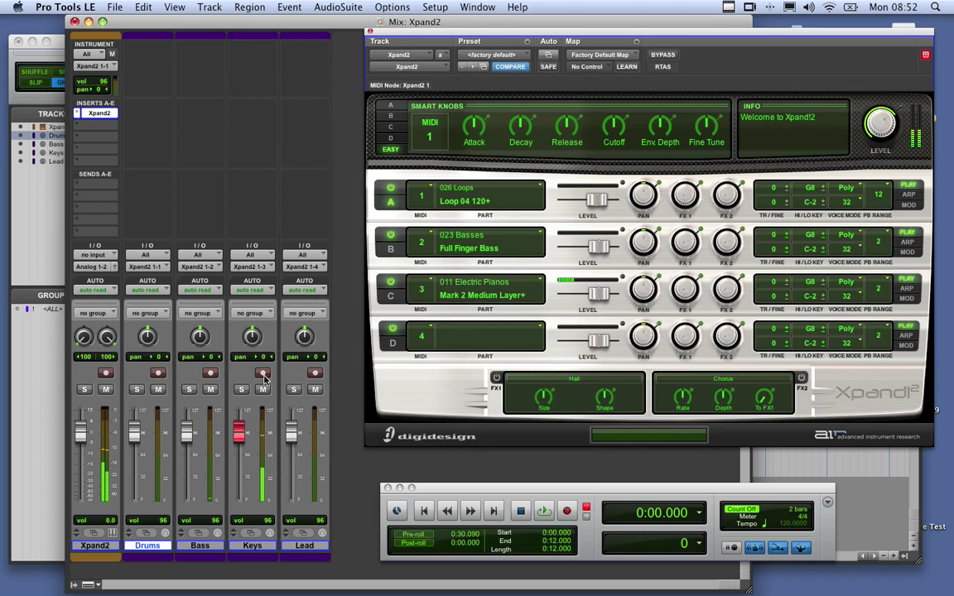
- Load 007 Soft Leads > Square PWM Lead Maker+ into part D and arm the Lead track
{"action": "left_click", "coordinate": [476, 351]}
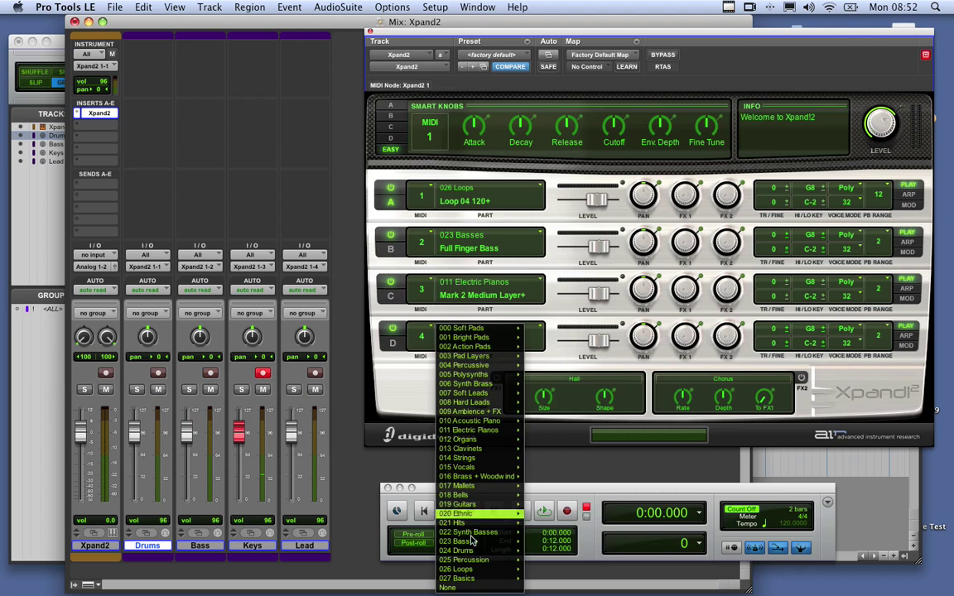
{"action": "mouse_move", "coordinate": [472, 534]}
{"action": "mouse_move", "coordinate": [485, 440]}
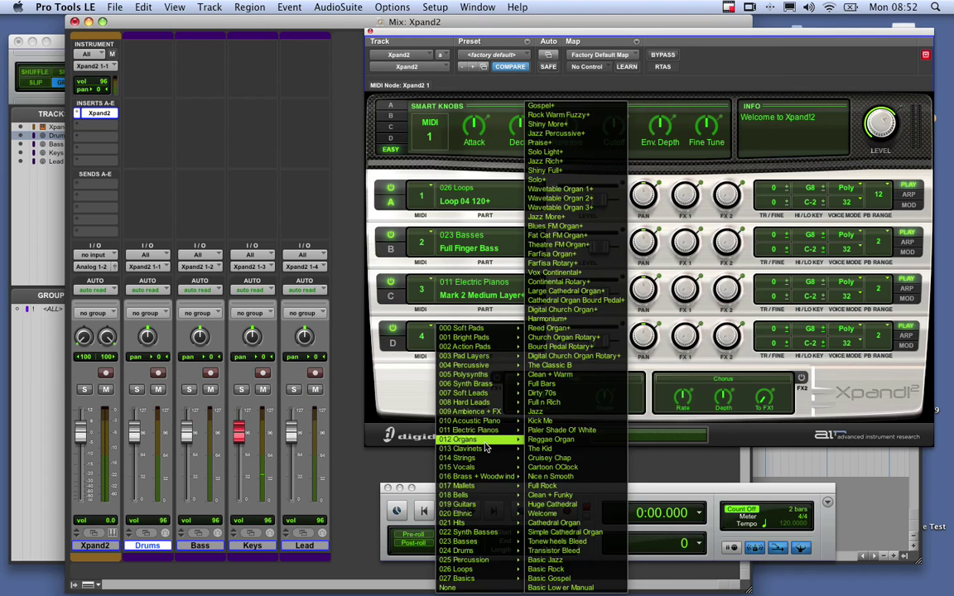
{"action": "mouse_move", "coordinate": [487, 469]}
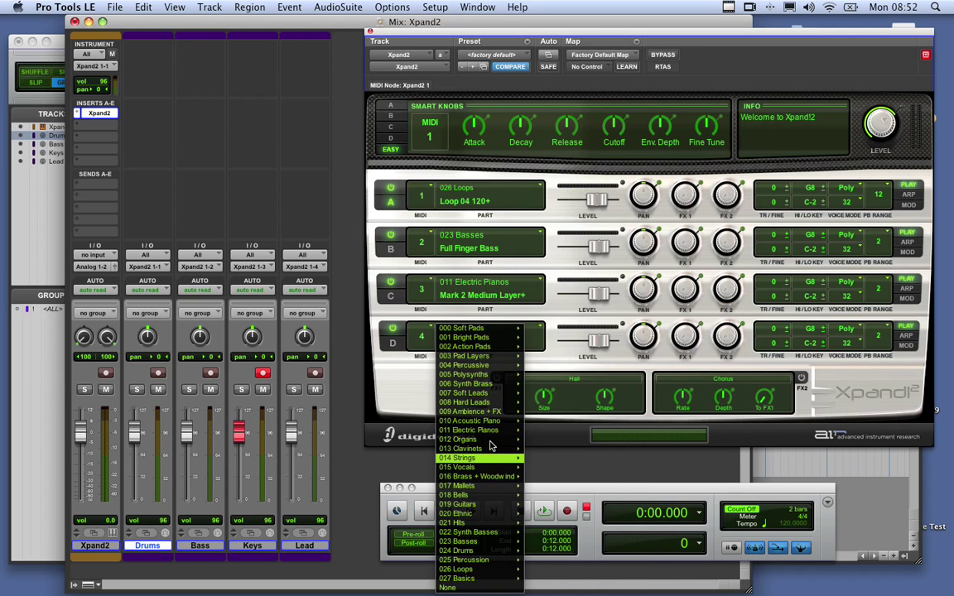
{"action": "mouse_move", "coordinate": [476, 393]}
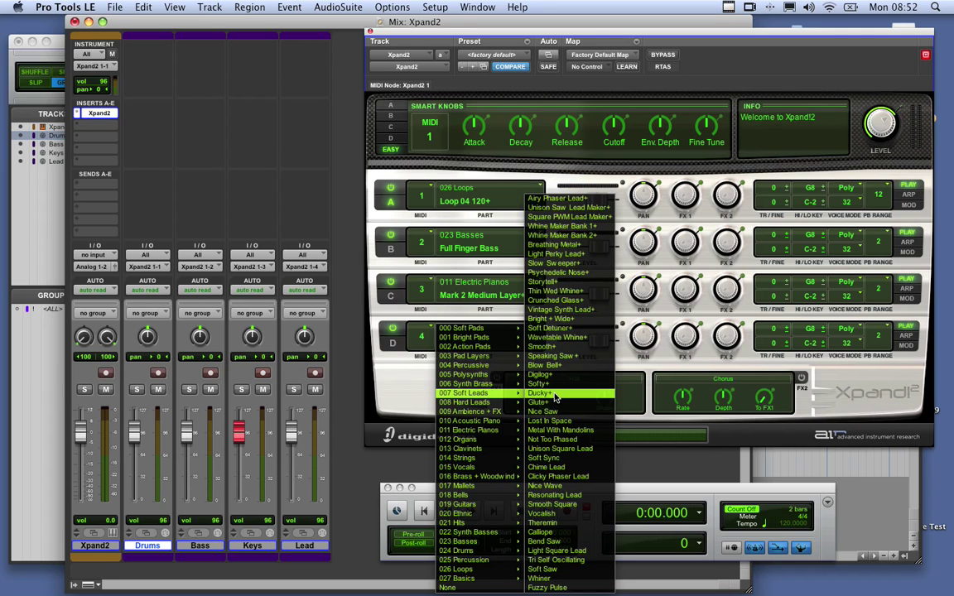
{"action": "left_click", "coordinate": [569, 217]}
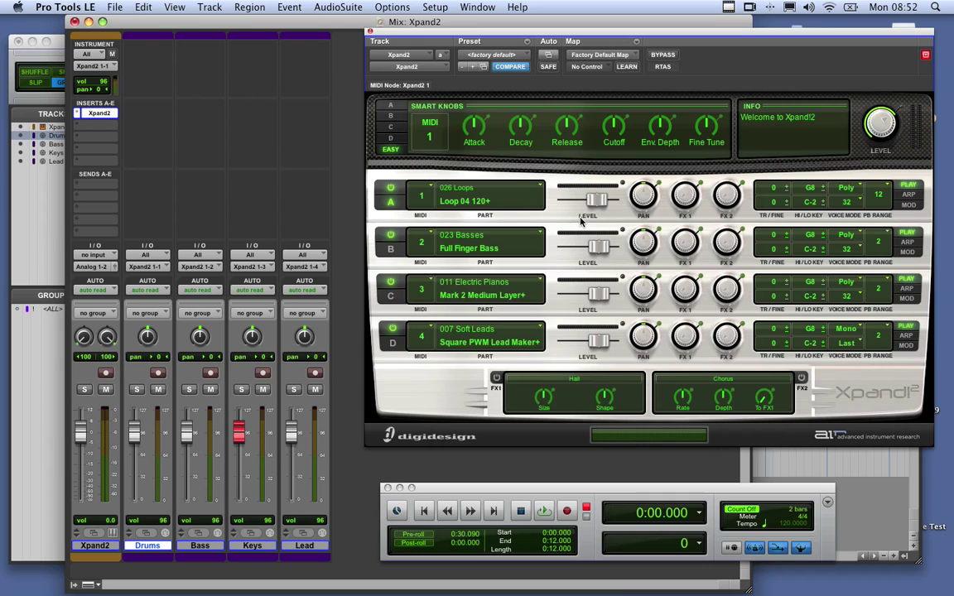
{"action": "left_click", "coordinate": [315, 373]}
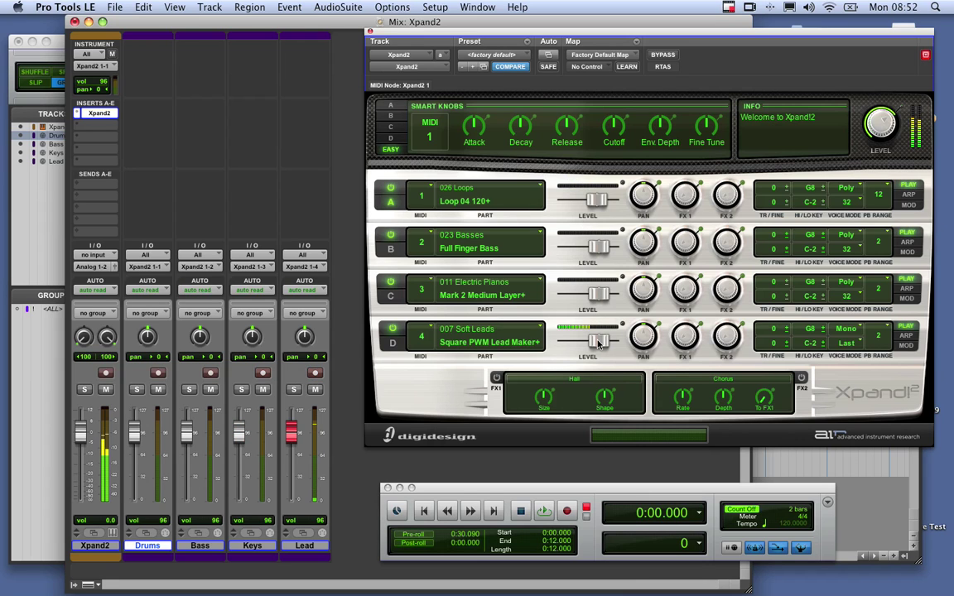
- Set Xpand2 part D's level to -2.1 dB
{"action": "left_click_drag", "start_coordinate": [600, 345], "coordinate": [585, 343]}
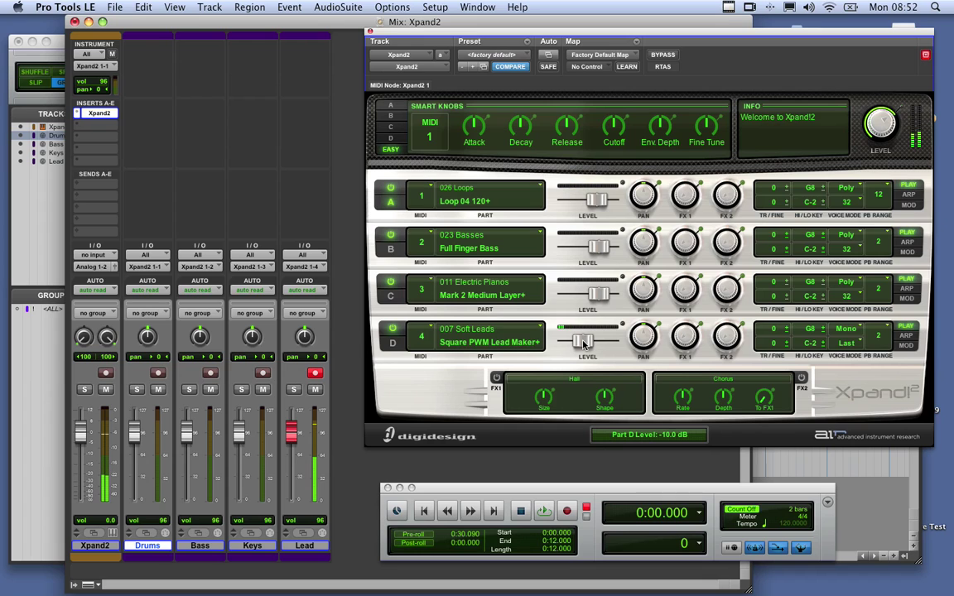
{"action": "mouse_move", "coordinate": [290, 431]}
{"action": "left_mouse_down"}
{"action": "mouse_move", "coordinate": [294, 453]}
{"action": "mouse_move", "coordinate": [296, 427]}
{"action": "mouse_move", "coordinate": [297, 439]}
{"action": "left_mouse_up"}
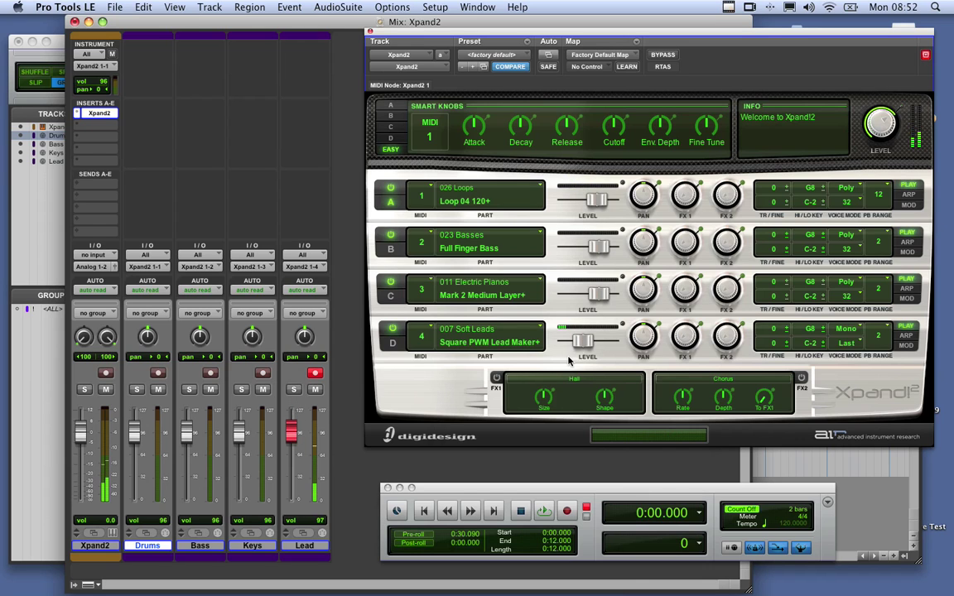
{"action": "left_click_drag", "start_coordinate": [581, 349], "coordinate": [585, 350]}
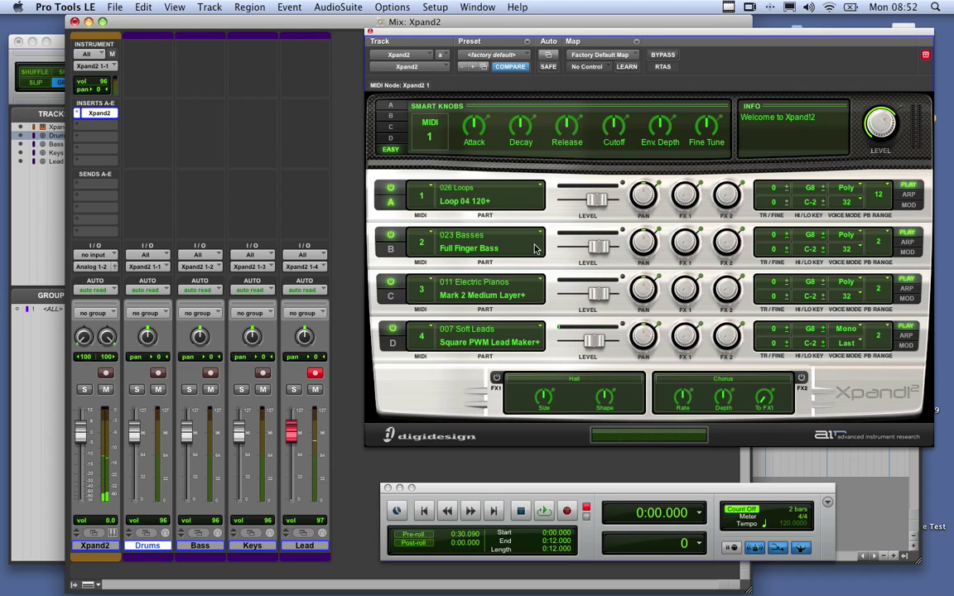
- Arm the Drums track, close the Xpand2 window and return to the Edit window
{"action": "left_click", "coordinate": [158, 374]}
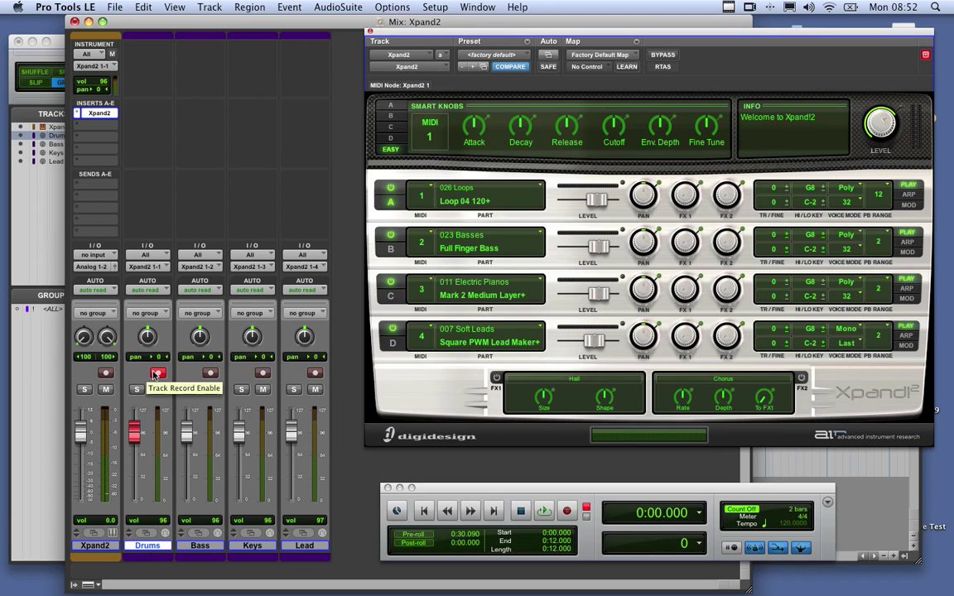
{"action": "left_click", "coordinate": [370, 31]}
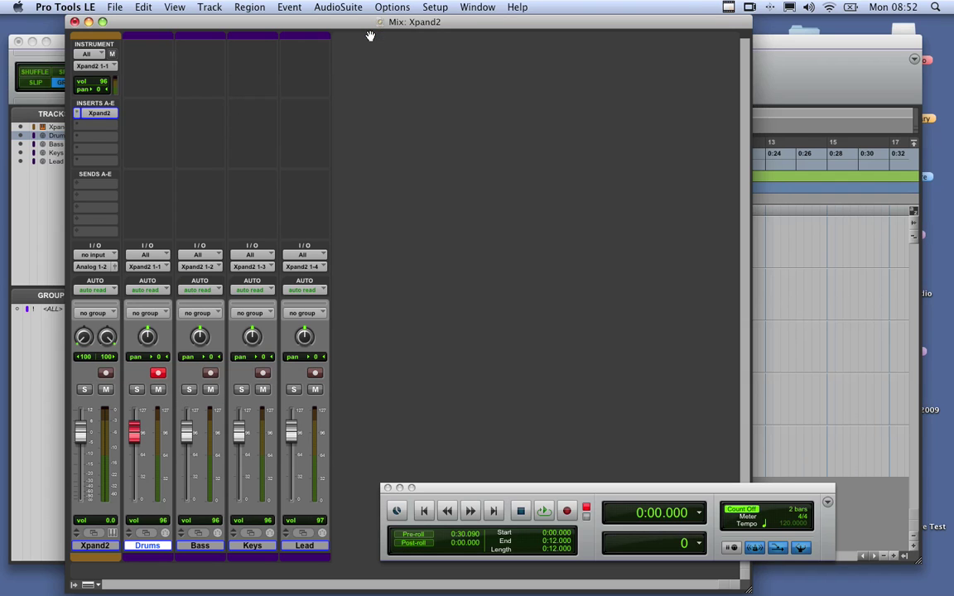
{"action": "key", "text": "super+equal"}
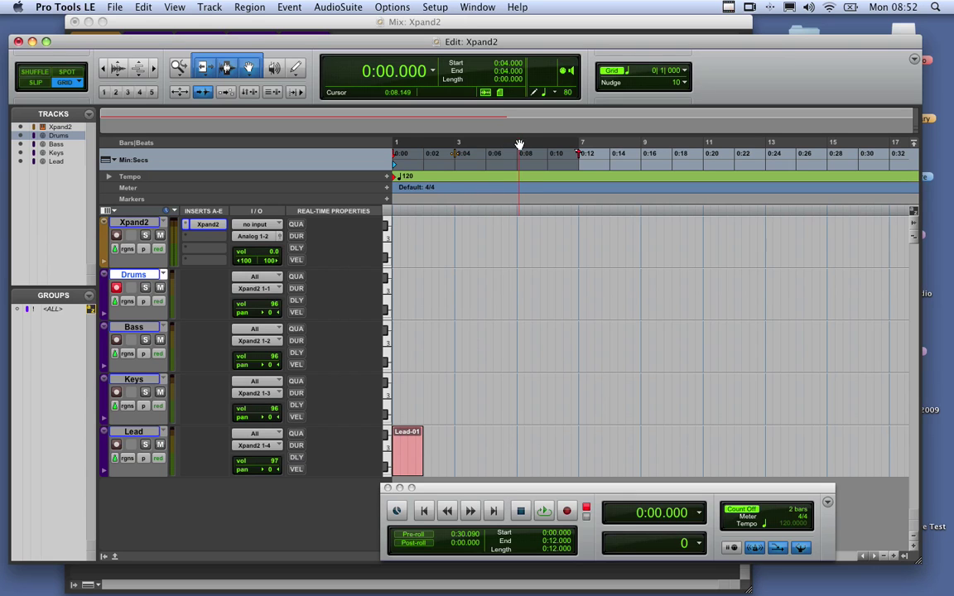
- Trim the timeline selection to end at 0:08 and delete the Lead-01 region
{"action": "left_click_drag", "start_coordinate": [519, 144], "coordinate": [303, 145]}
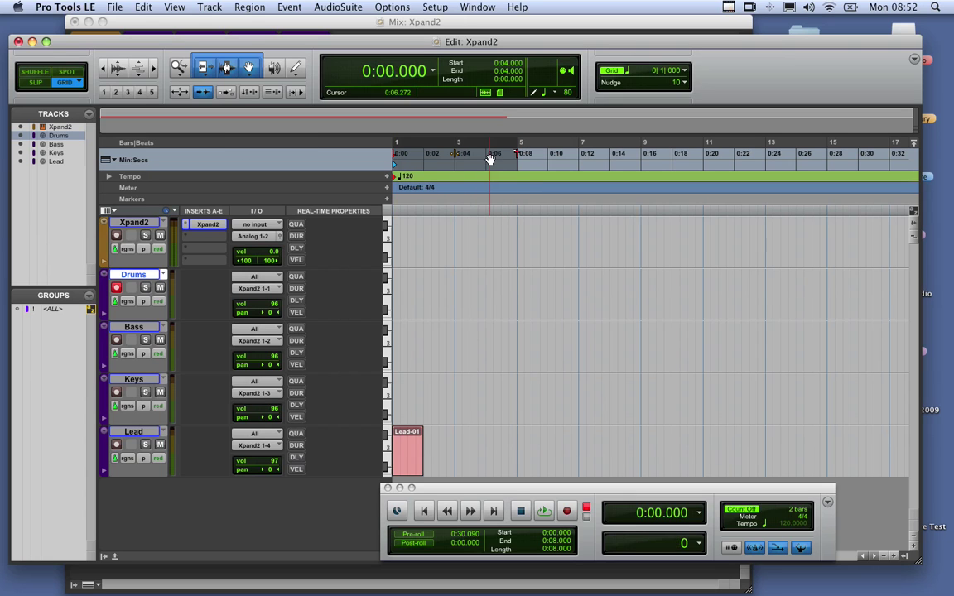
{"action": "double_click", "coordinate": [414, 457]}
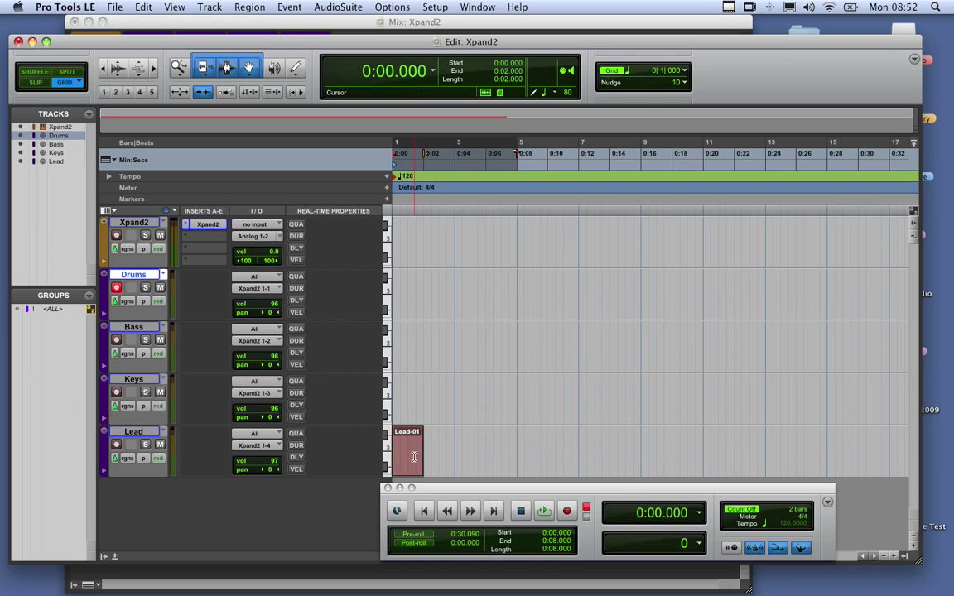
{"action": "key", "text": "Delete"}
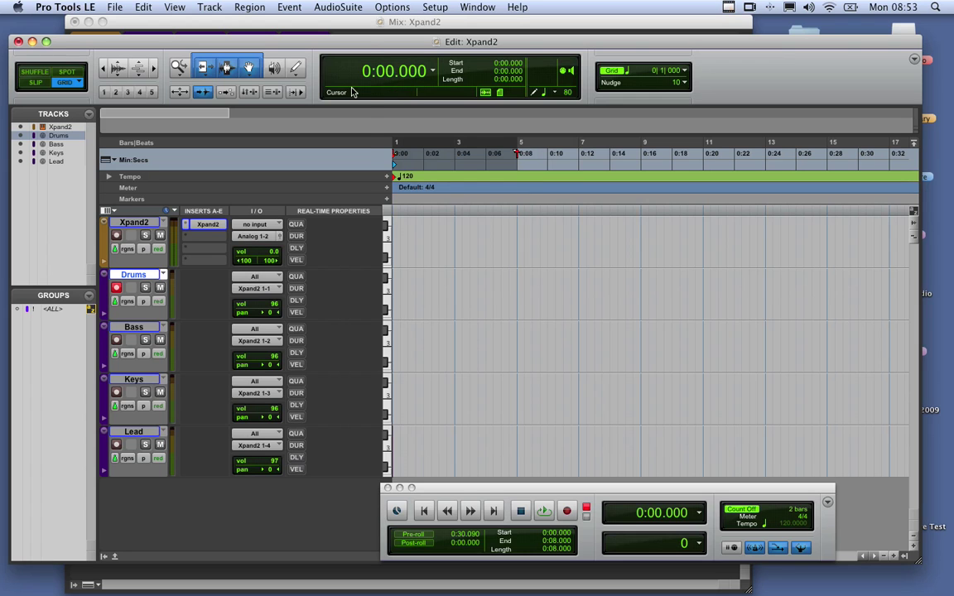
- Create a new Click track and move it below the Lead track
{"action": "left_click", "coordinate": [218, 7]}
{"action": "left_click", "coordinate": [246, 173]}
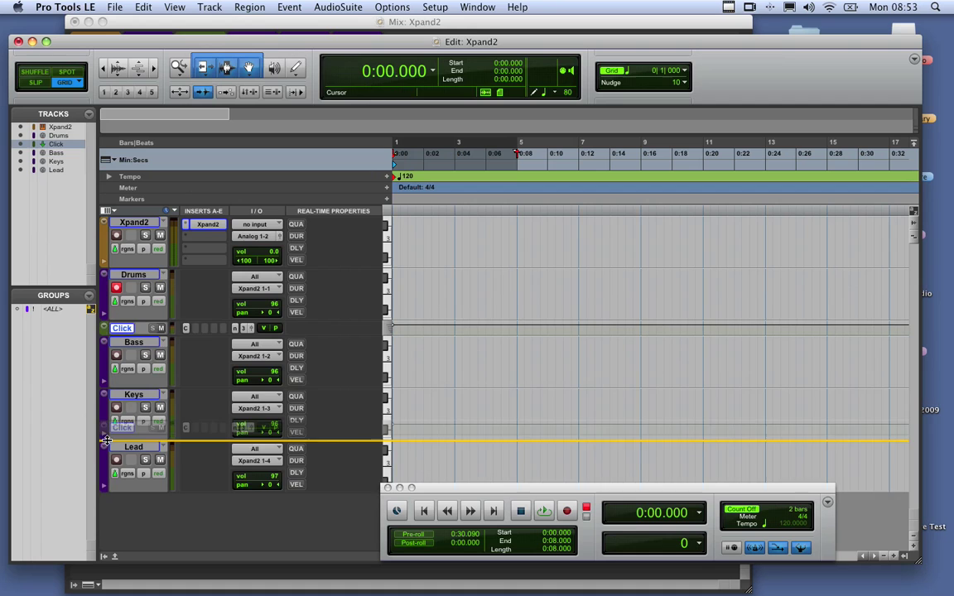
{"action": "left_click_drag", "start_coordinate": [105, 492], "coordinate": [106, 490]}
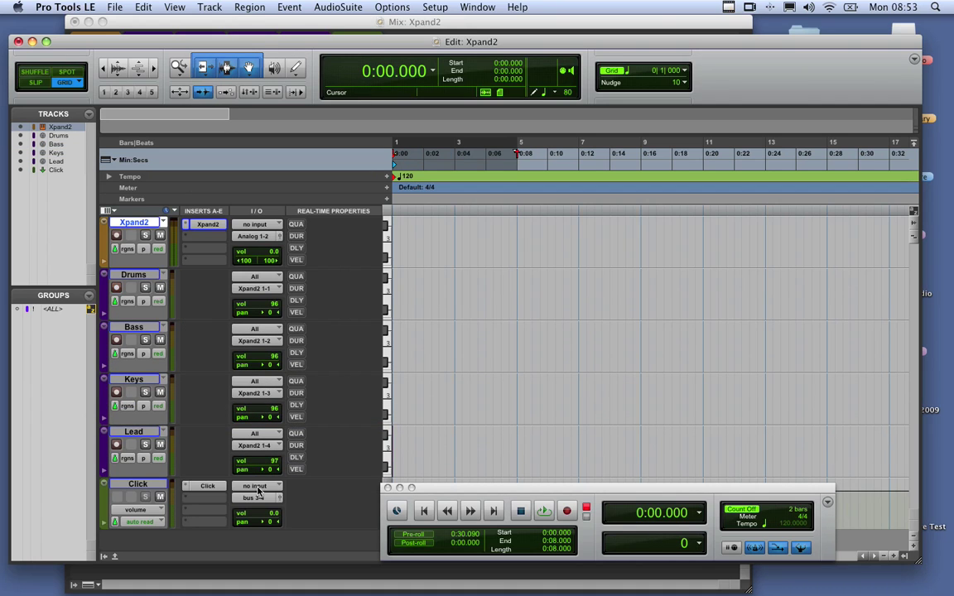
- Route the Click track output to Analog 1-2 and arm the transport for recording
{"action": "left_click", "coordinate": [257, 497]}
{"action": "mouse_move", "coordinate": [270, 488]}
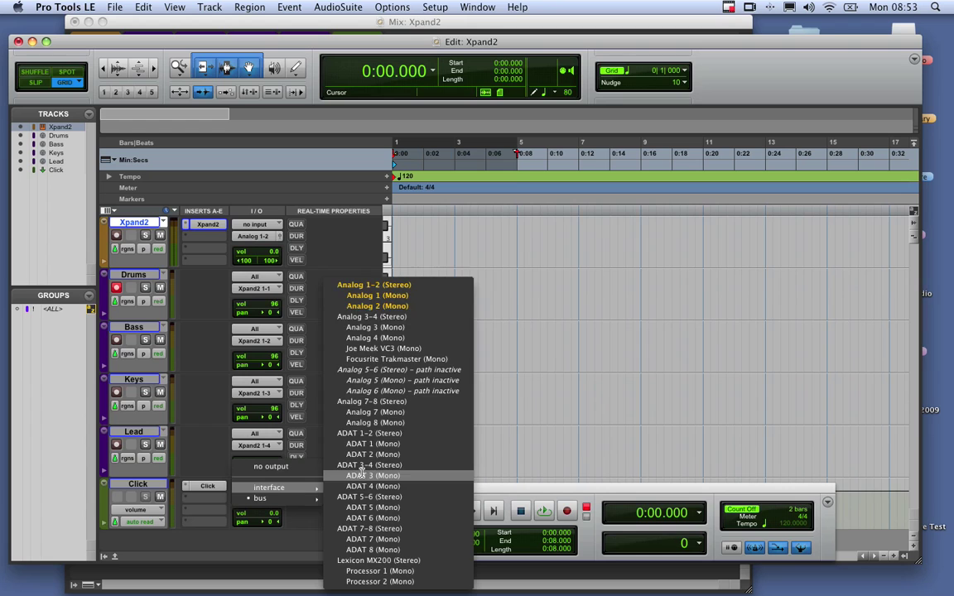
{"action": "left_click", "coordinate": [443, 291]}
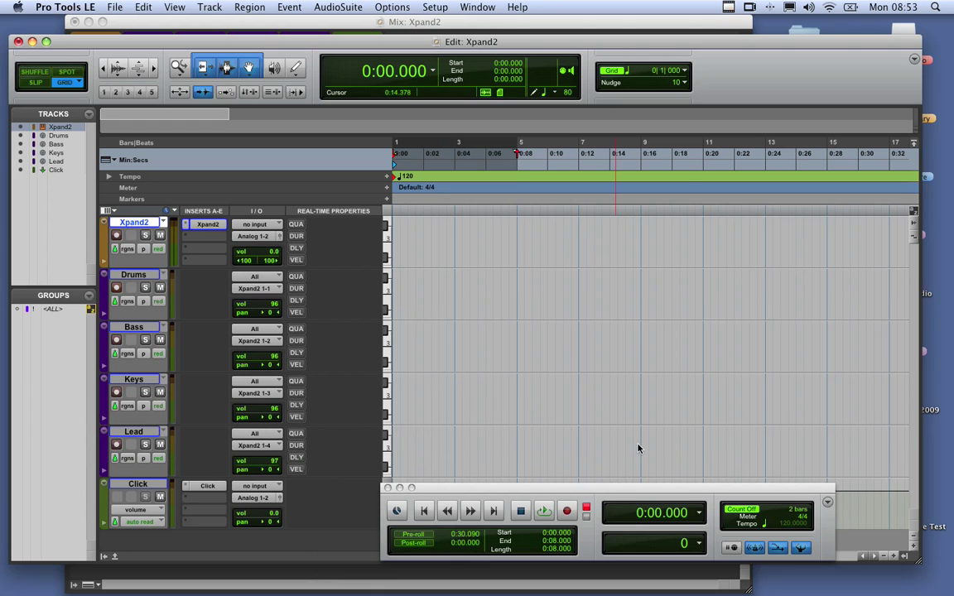
{"action": "left_click", "coordinate": [567, 511]}
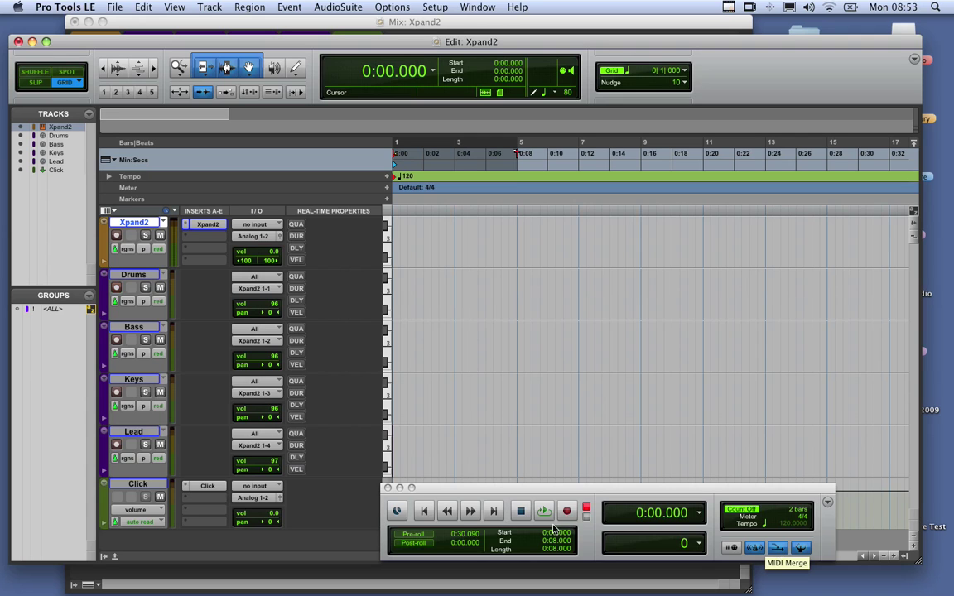
- Enable MIDI Merge and loop-record a short drum pattern on the Drums track, then stop
{"action": "left_click", "coordinate": [778, 550]}
{"action": "left_click", "coordinate": [545, 512]}
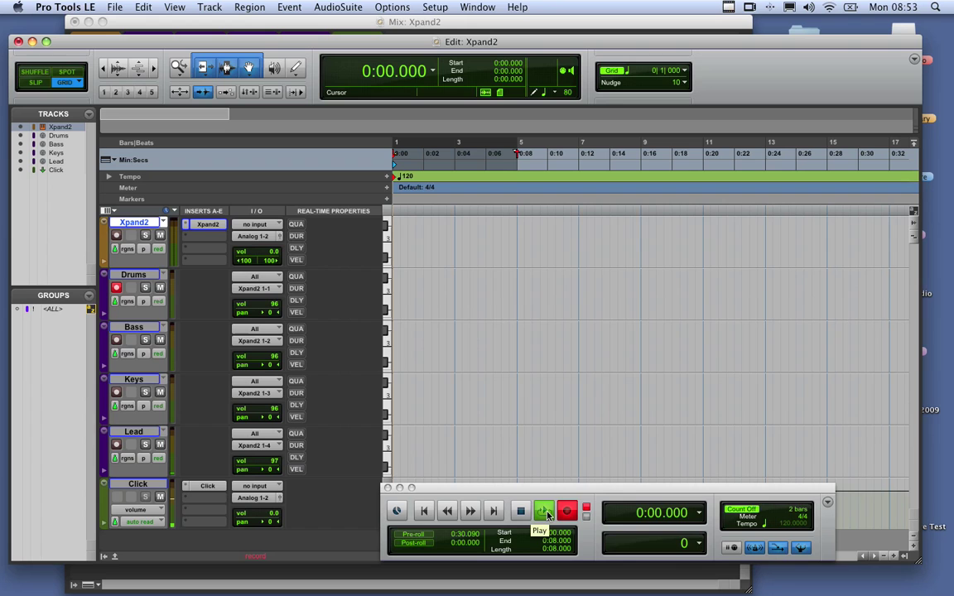
{"action": "left_click", "coordinate": [543, 512]}
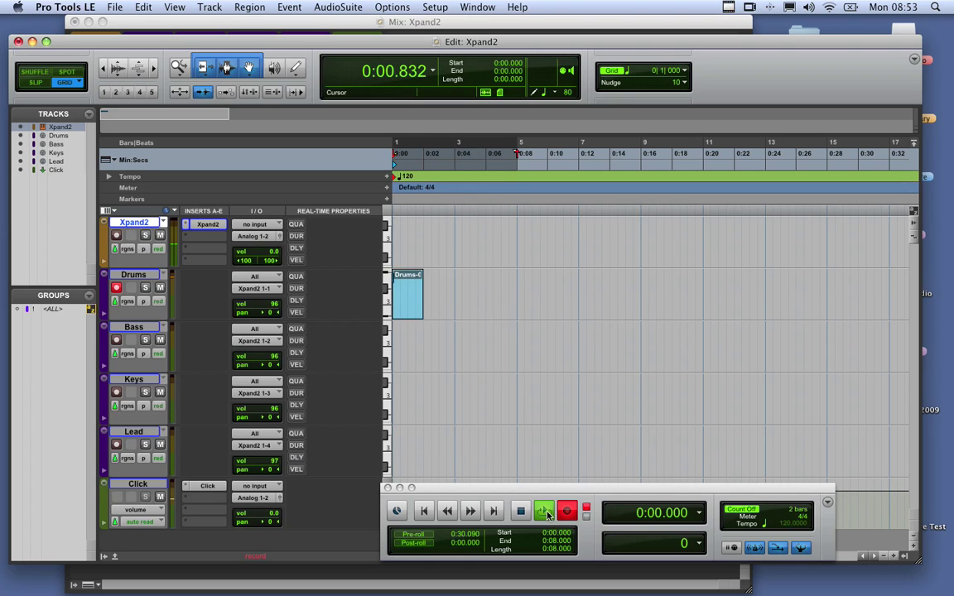
{"action": "key", "text": "space"}
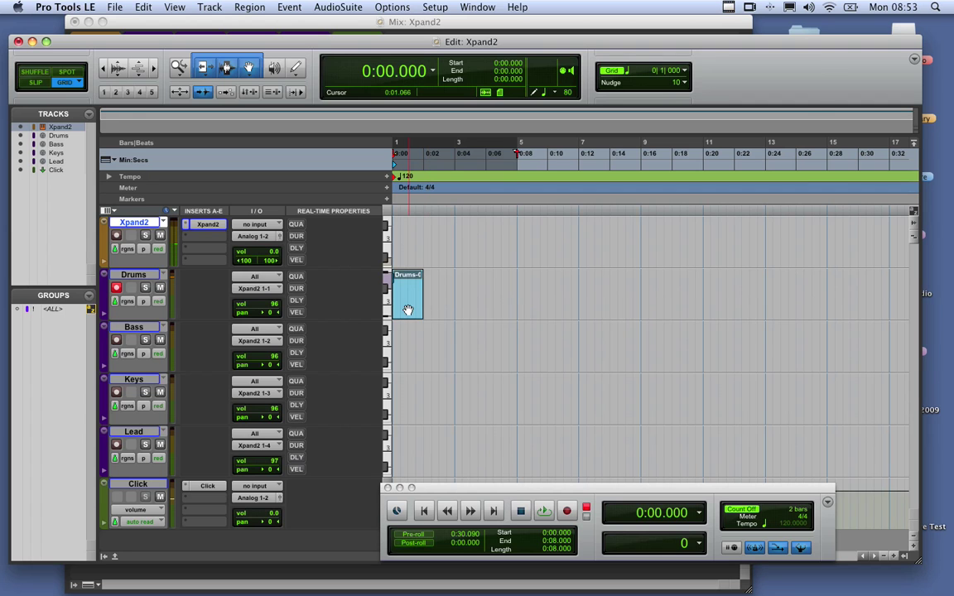
- In the MIDI Editor, reduce the Drums region to one sustained note reaching bar 5, then play it
{"action": "double_click", "coordinate": [408, 310]}
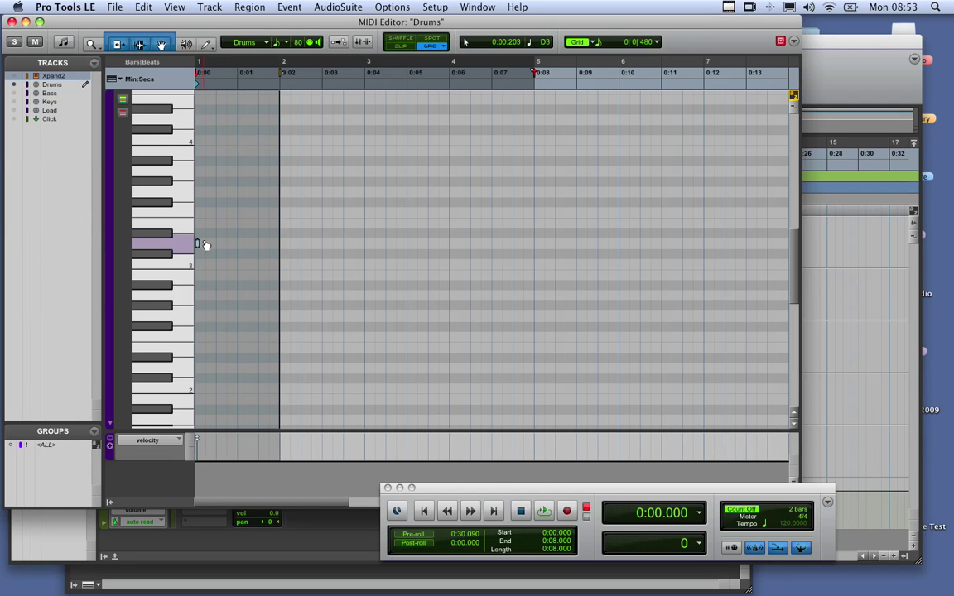
{"action": "left_click_drag", "start_coordinate": [197, 242], "coordinate": [534, 243]}
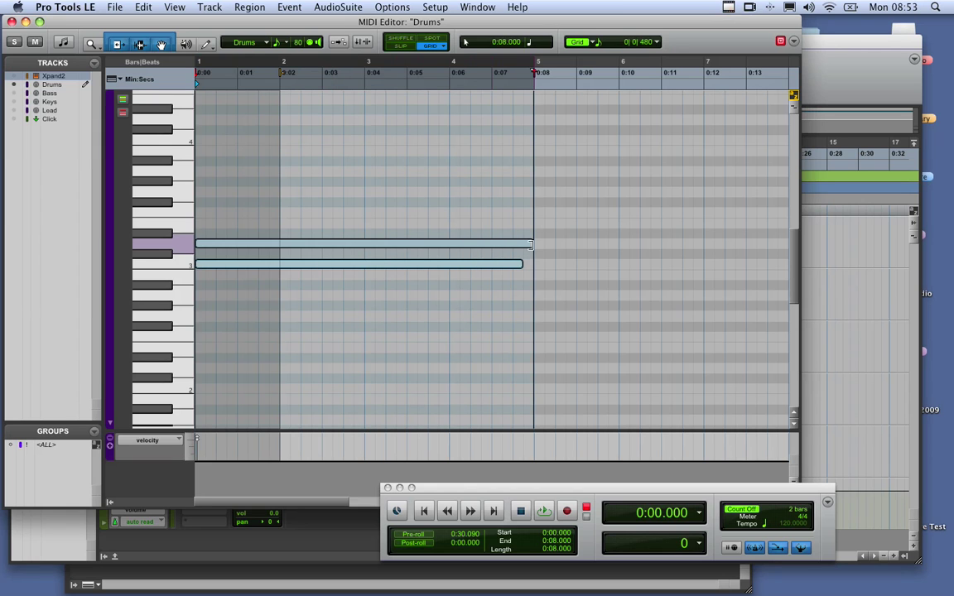
{"action": "key", "text": "BackSpace"}
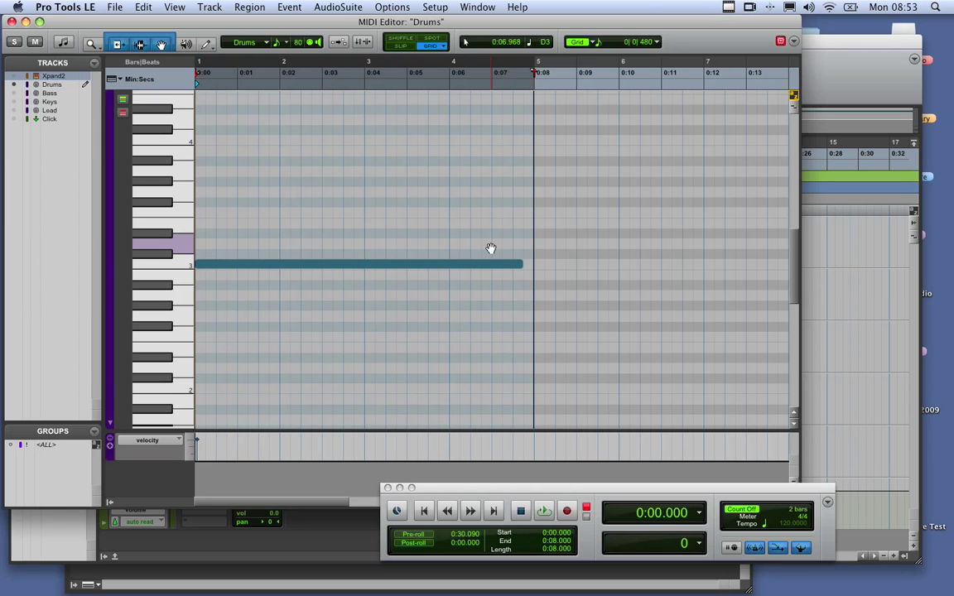
{"action": "left_click_drag", "start_coordinate": [523, 267], "coordinate": [533, 266]}
{"action": "key", "text": "space"}
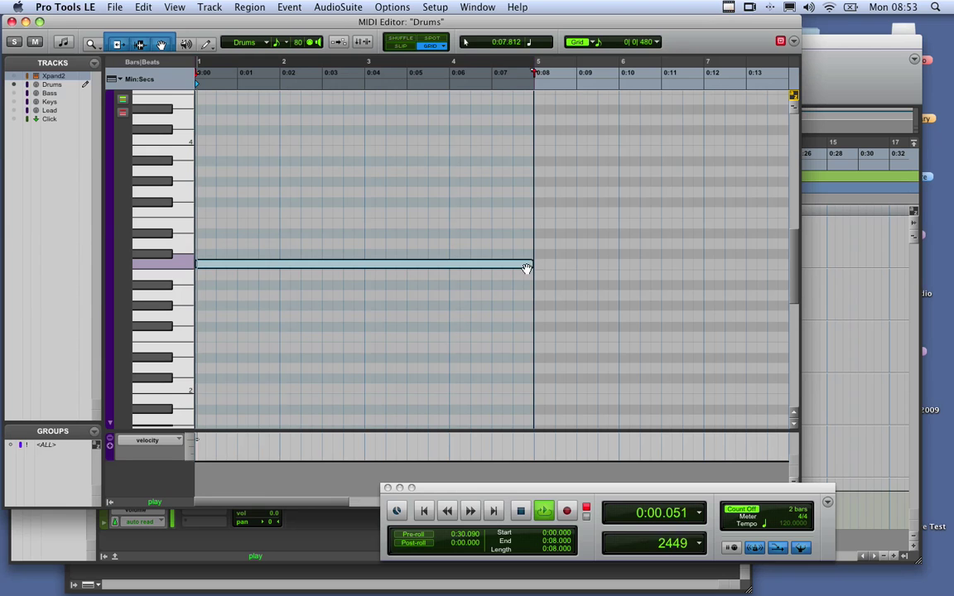
{"action": "key", "text": "super+equal"}
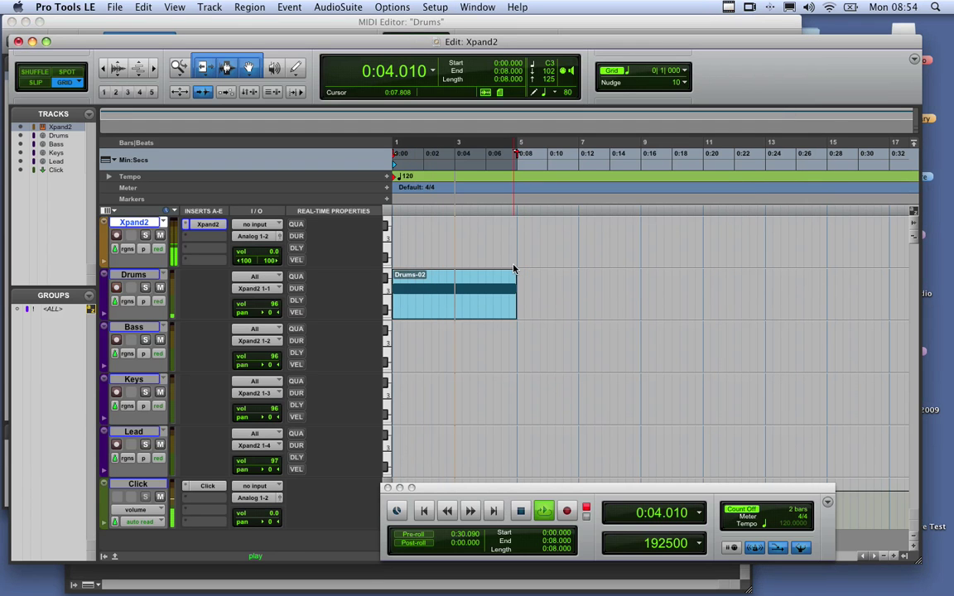
- Raise the Drums volume to 127 and record a bass part on the armed Bass track
{"action": "left_click_drag", "start_coordinate": [254, 304], "coordinate": [258, 289]}
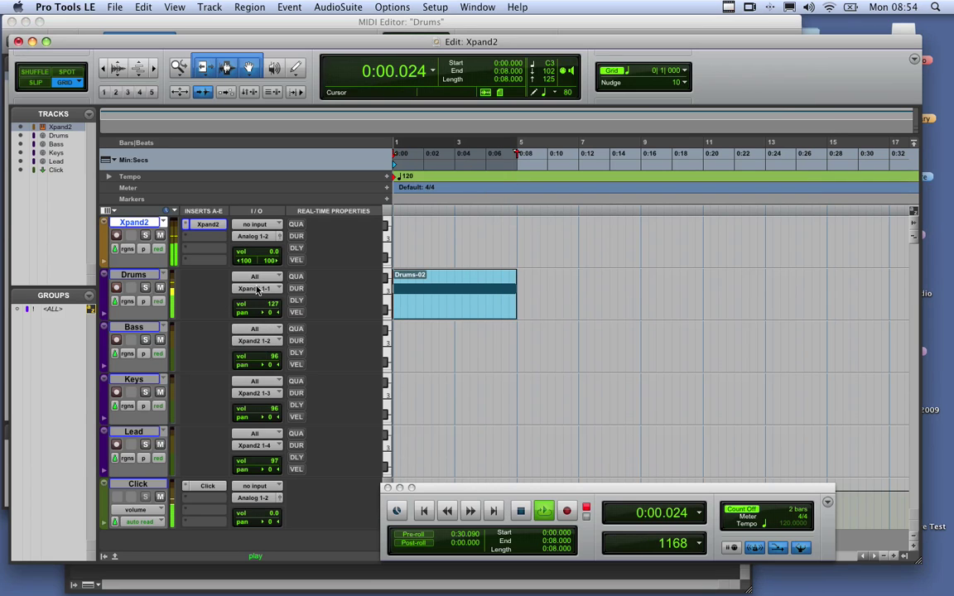
{"action": "left_click", "coordinate": [116, 288]}
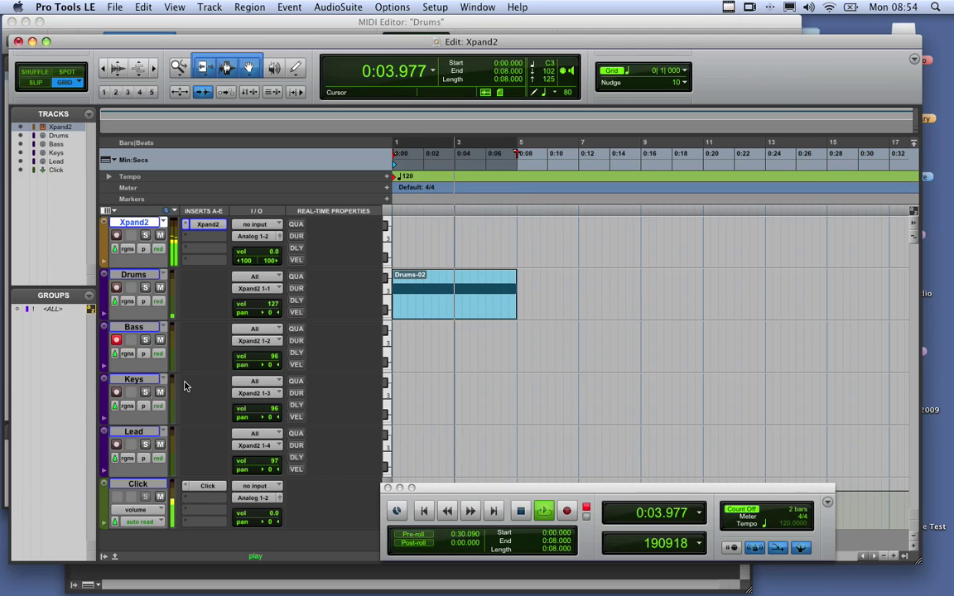
{"action": "left_click", "coordinate": [563, 509]}
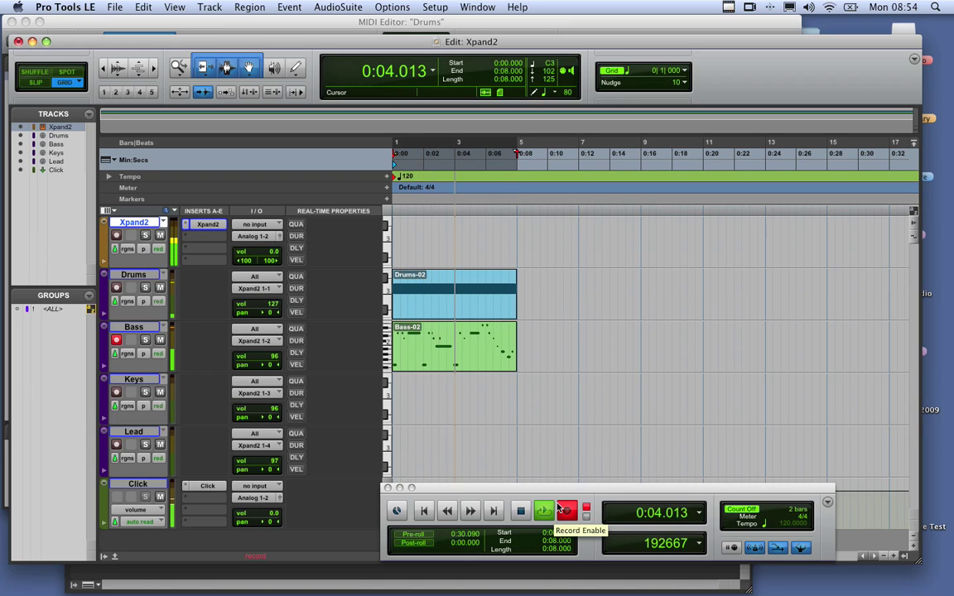
{"action": "key", "text": "space"}
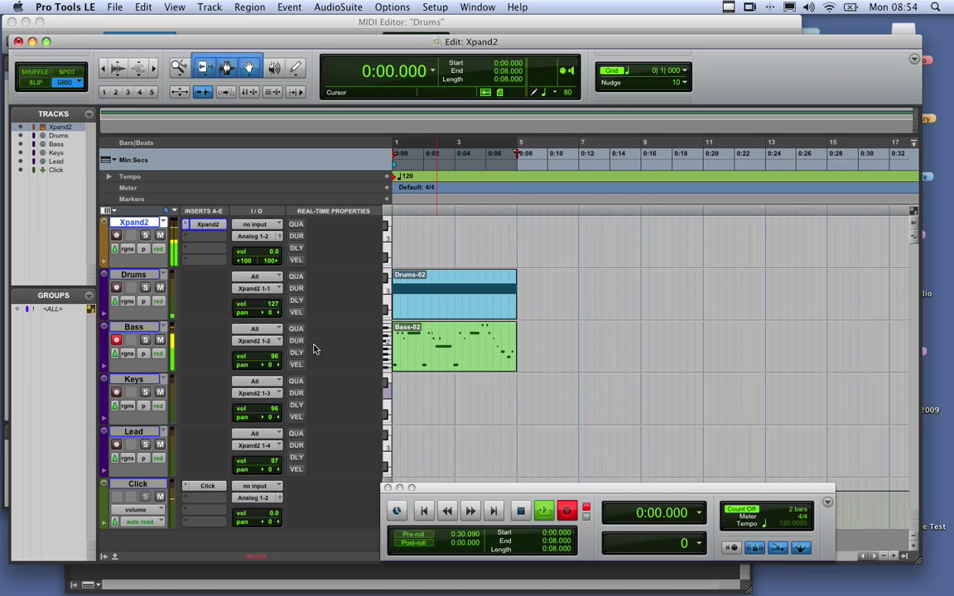
- Turn on real-time quantize for Bass, play the session back, and open the Xpand2 plug-in
{"action": "scroll", "coordinate": [307, 341], "scroll_direction": "right", "scroll_amount": 3}
{"action": "left_click", "coordinate": [297, 329]}
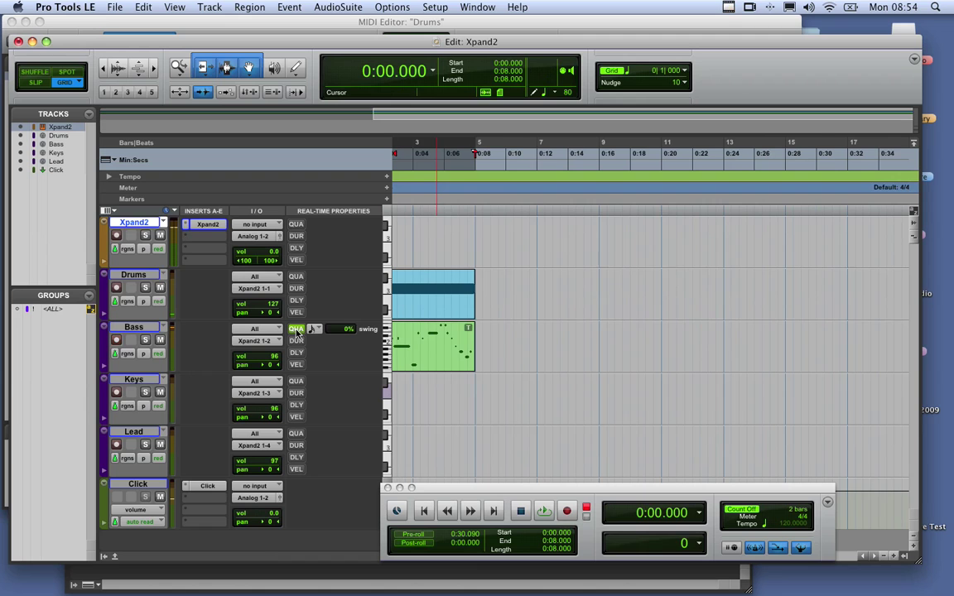
{"action": "key", "text": "space"}
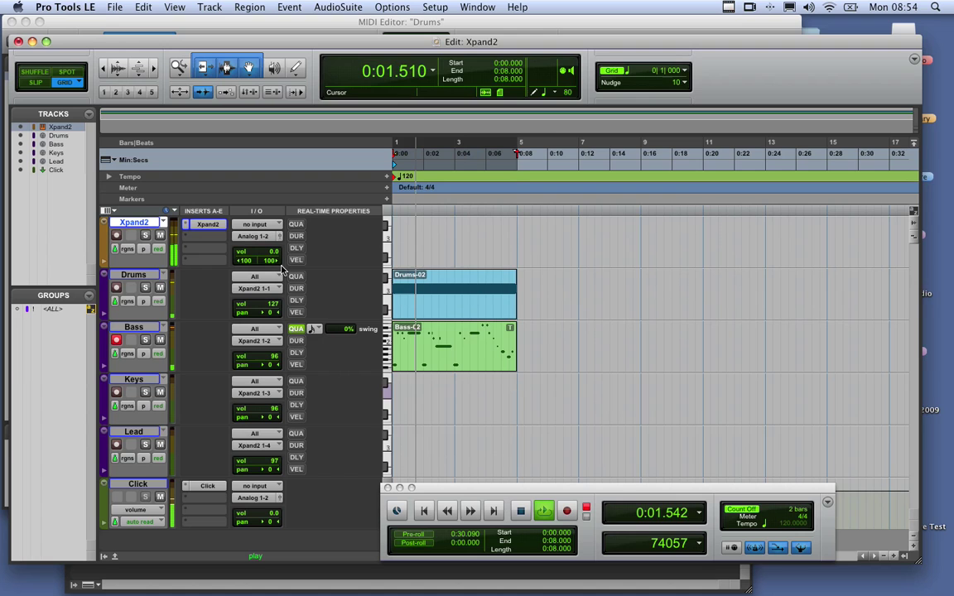
{"action": "left_click", "coordinate": [207, 225]}
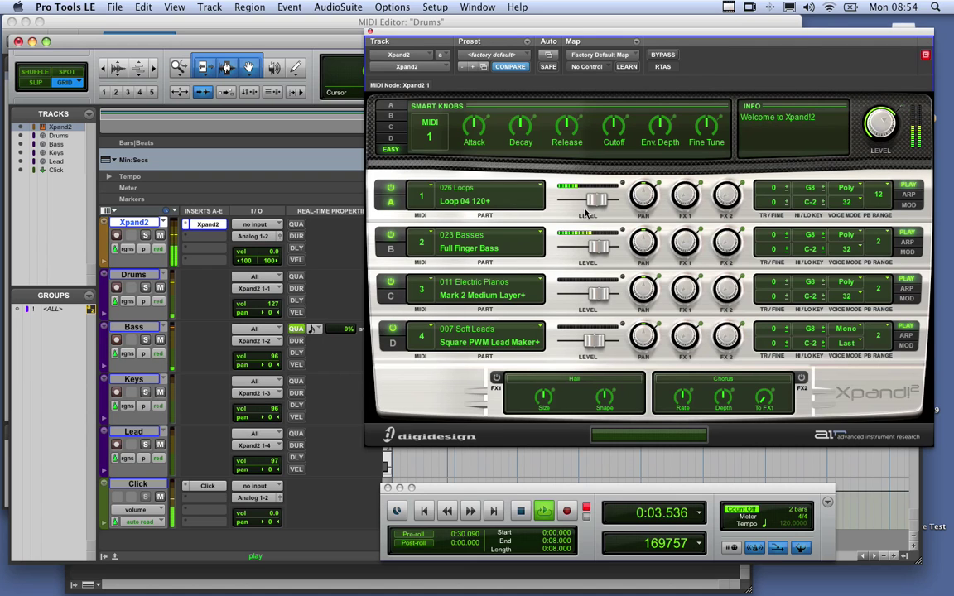
- Raise Xpand2 Part A level to +6 dB, arm the Keys track, and close the instrument window
{"action": "left_click_drag", "start_coordinate": [596, 203], "coordinate": [615, 208]}
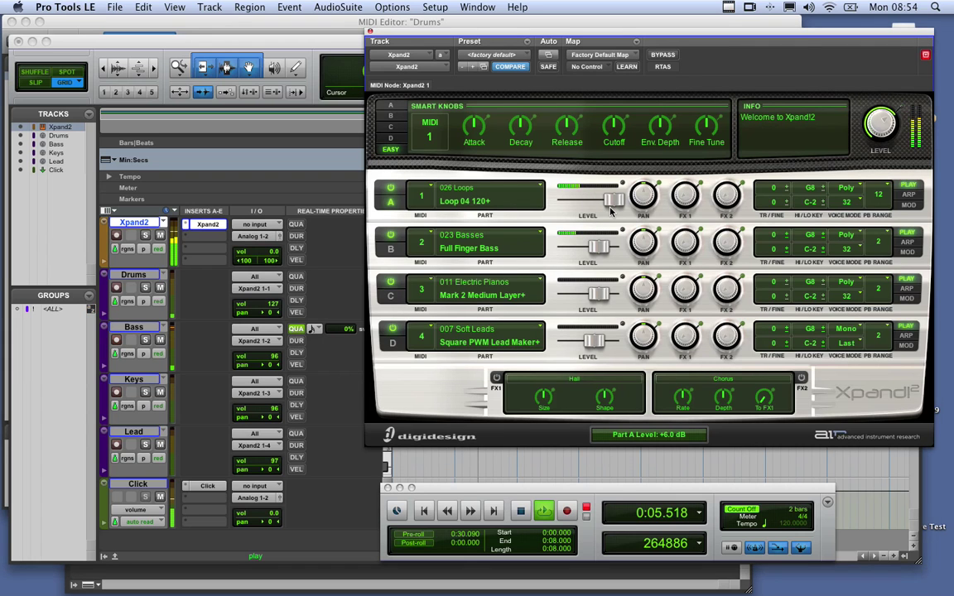
{"action": "left_click", "coordinate": [116, 393]}
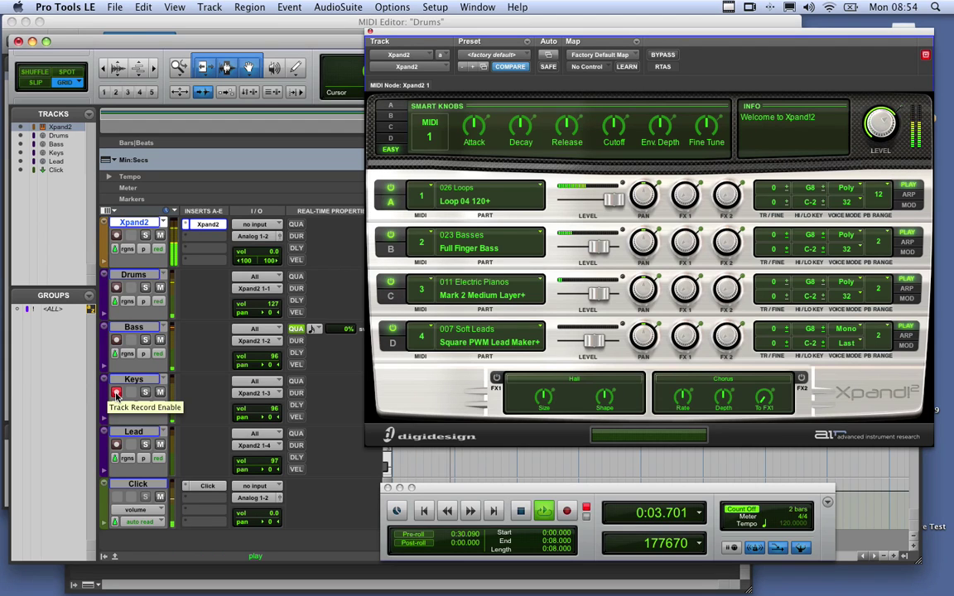
{"action": "left_click", "coordinate": [116, 394]}
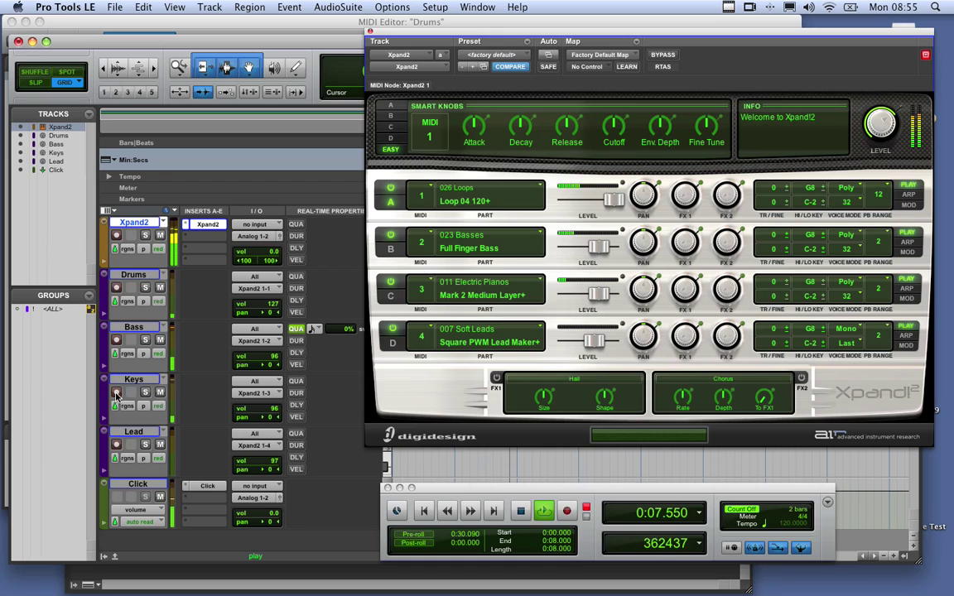
{"action": "left_click", "coordinate": [116, 393]}
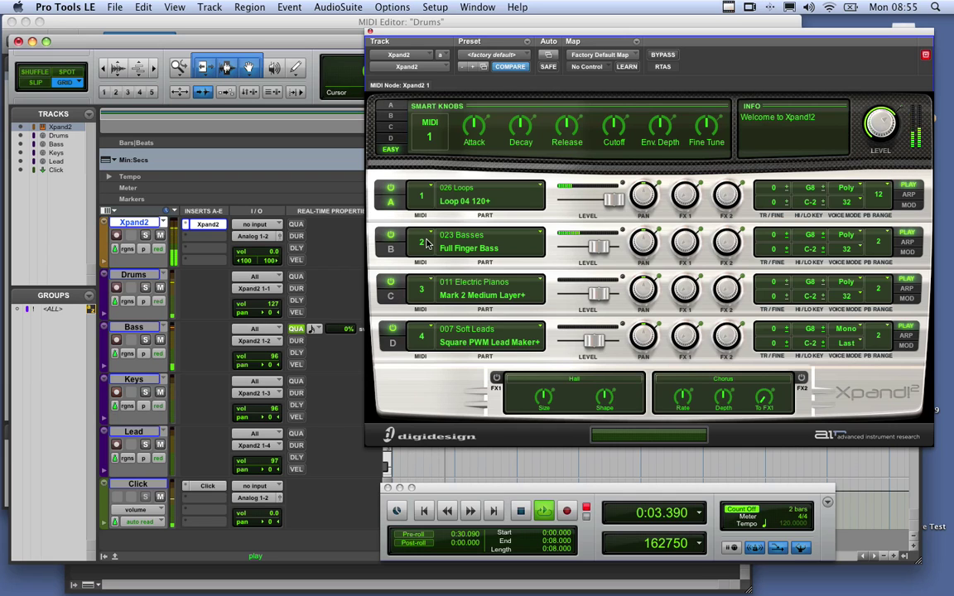
{"action": "key", "text": "super+w"}
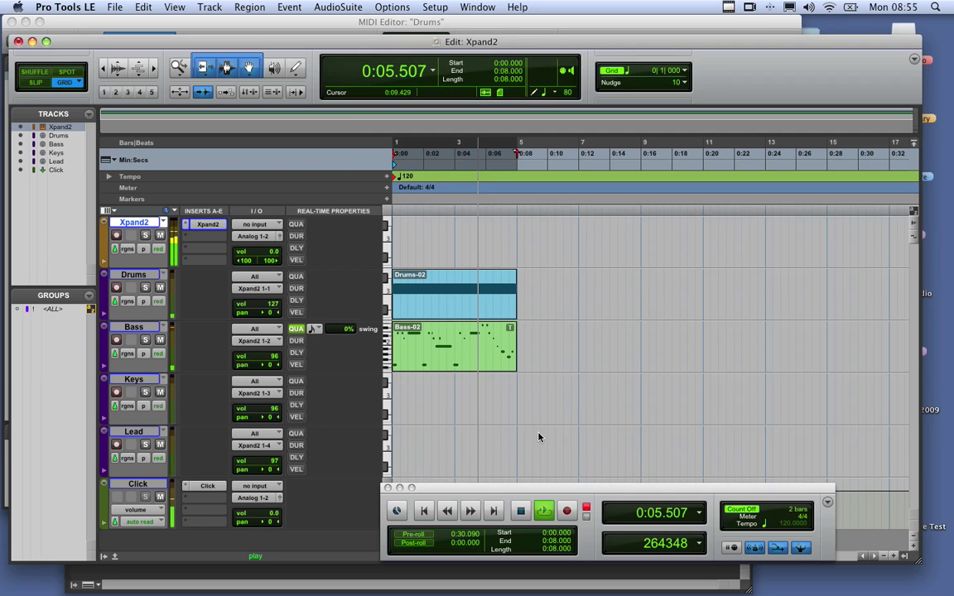
- Record a real-time-quantized Keys part during playback, then arm the Lead track
{"action": "left_click", "coordinate": [567, 511]}
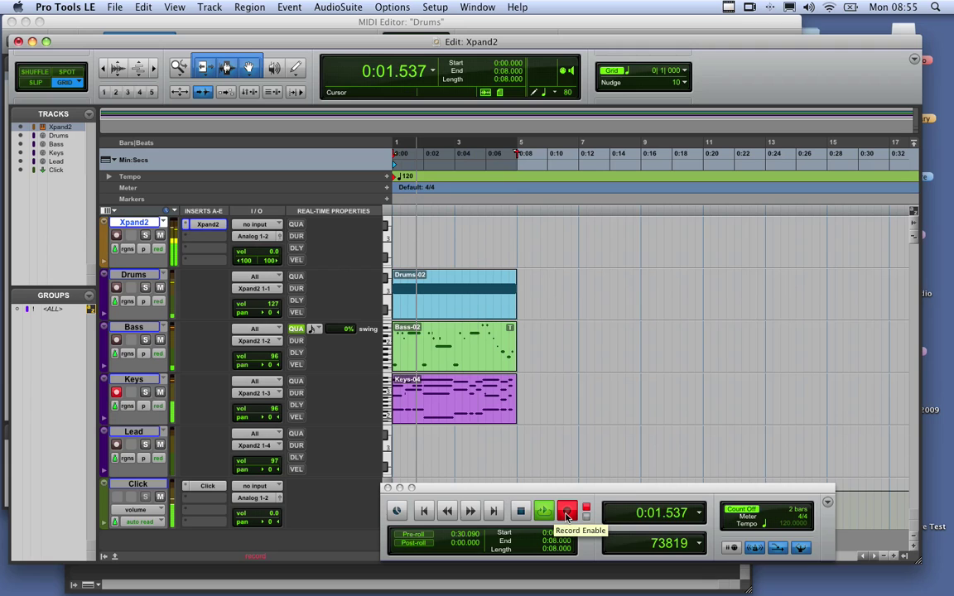
{"action": "left_click", "coordinate": [296, 383]}
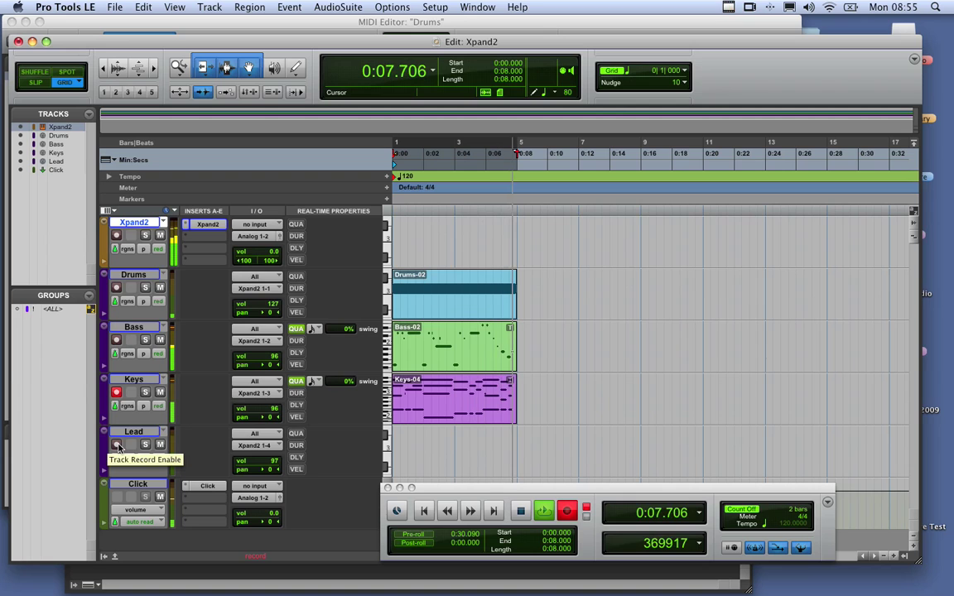
{"action": "left_click", "coordinate": [565, 509]}
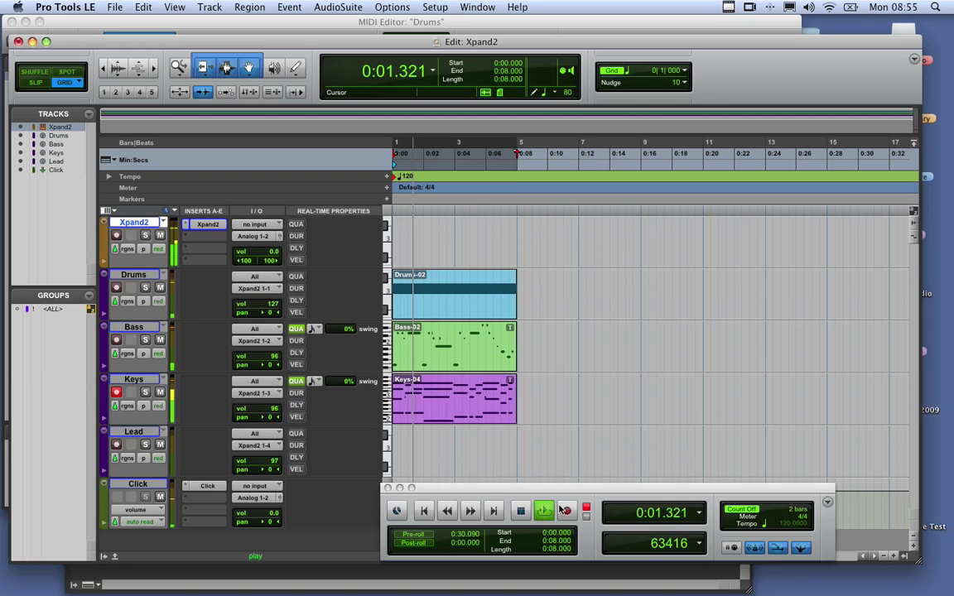
{"action": "left_click", "coordinate": [117, 446]}
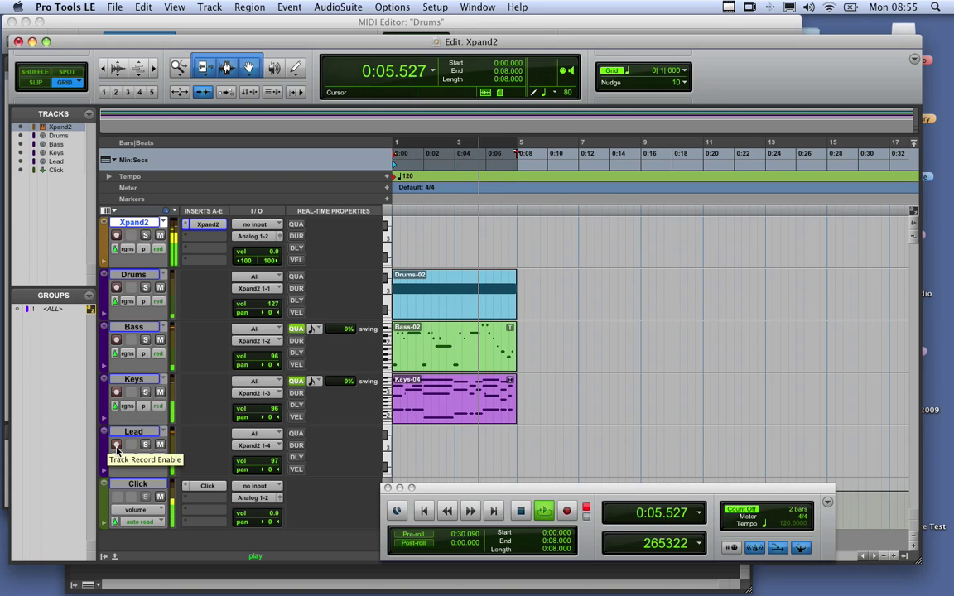
{"action": "left_click", "coordinate": [117, 445]}
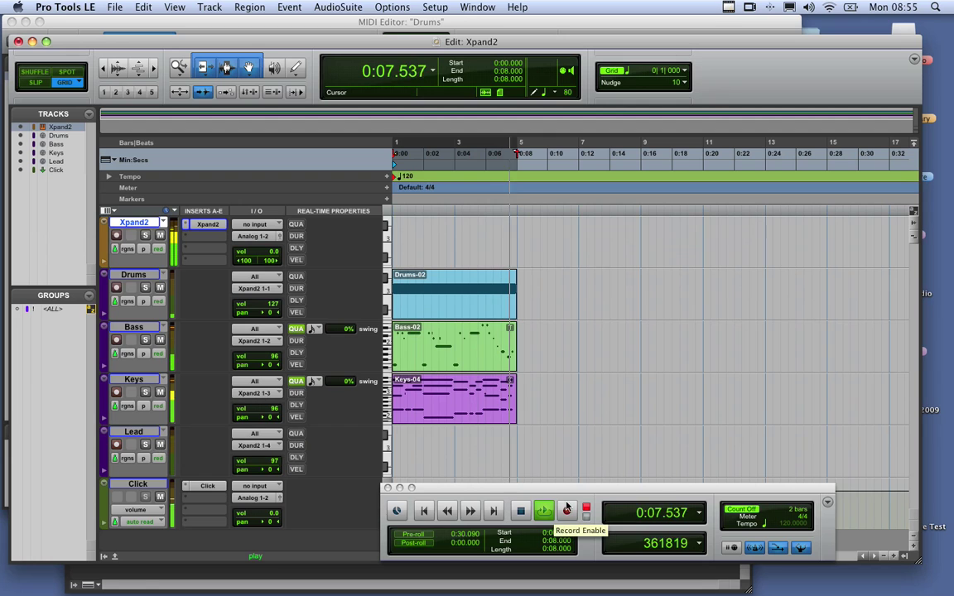
- Record a real-time-quantized Lead part, then take the Lead track out of record-ready
{"action": "left_click", "coordinate": [568, 514]}
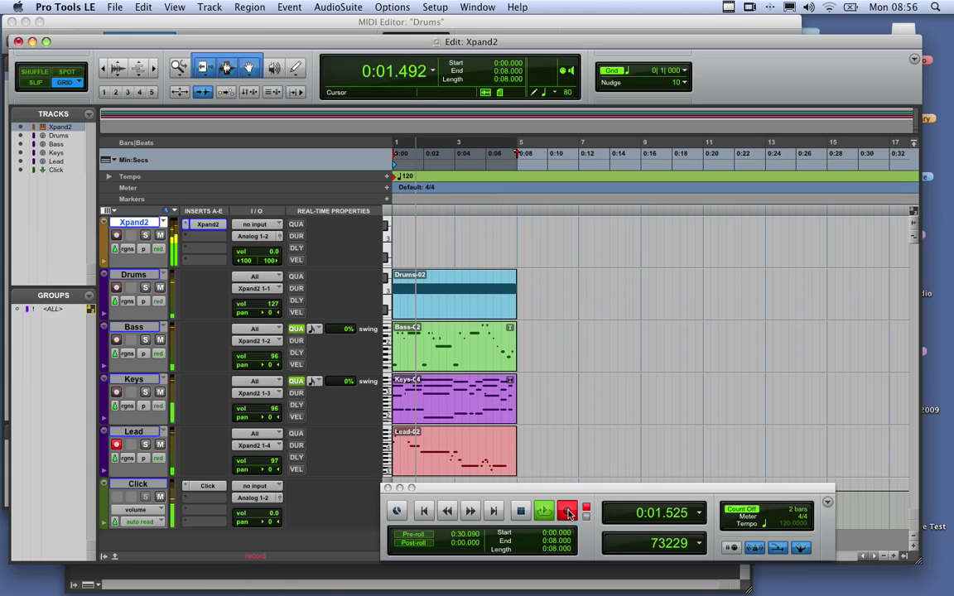
{"action": "left_click", "coordinate": [297, 434]}
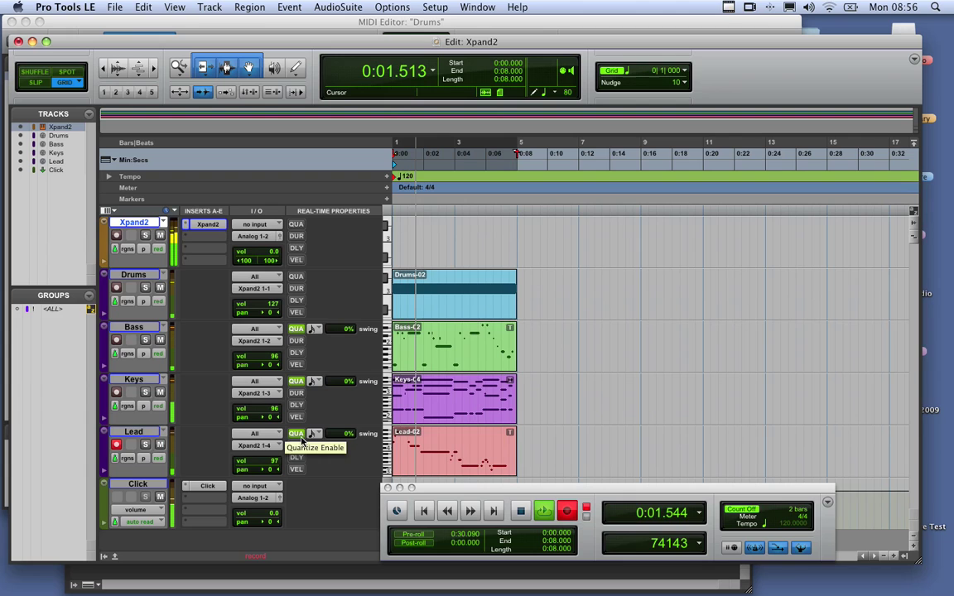
{"action": "left_click", "coordinate": [116, 444]}
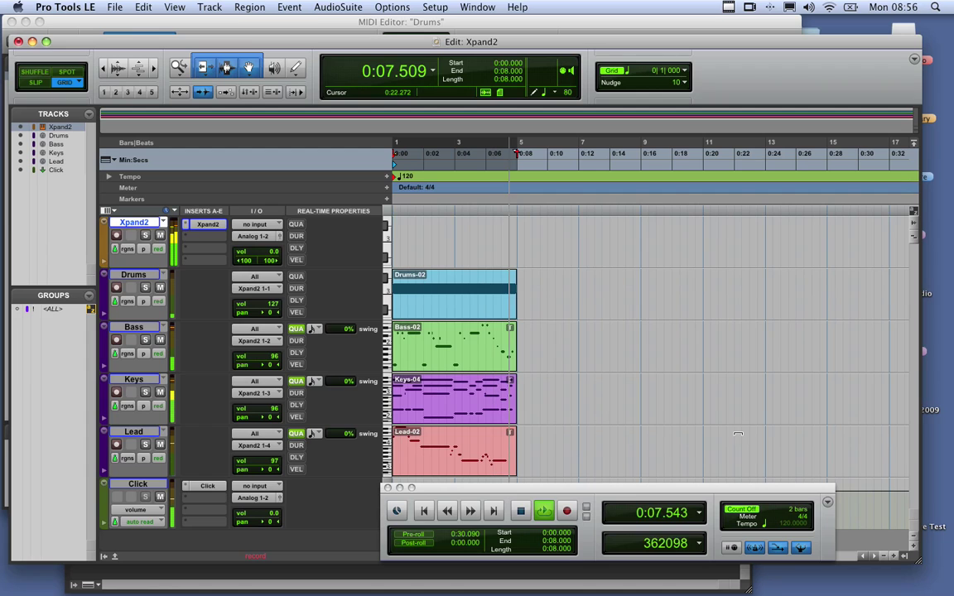
- Stop, restart playback, and bring up the Mix window
{"action": "key", "text": "space"}
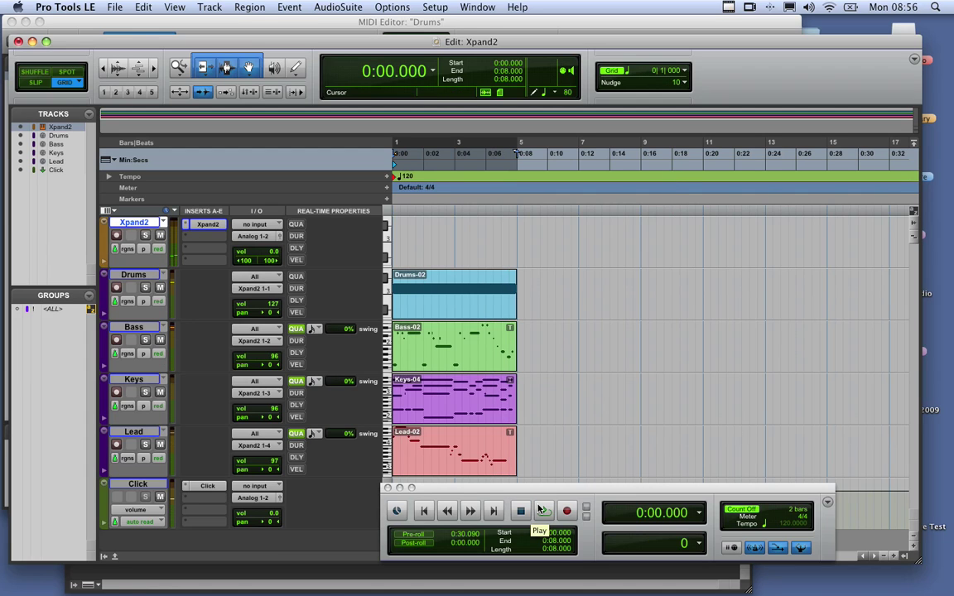
{"action": "left_click", "coordinate": [541, 510]}
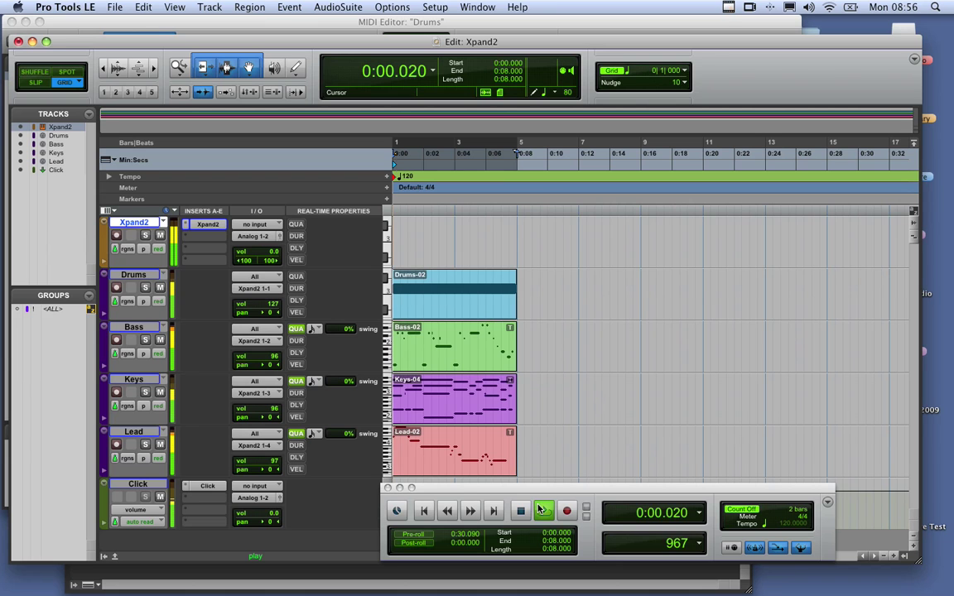
{"action": "key", "text": "super+equal"}
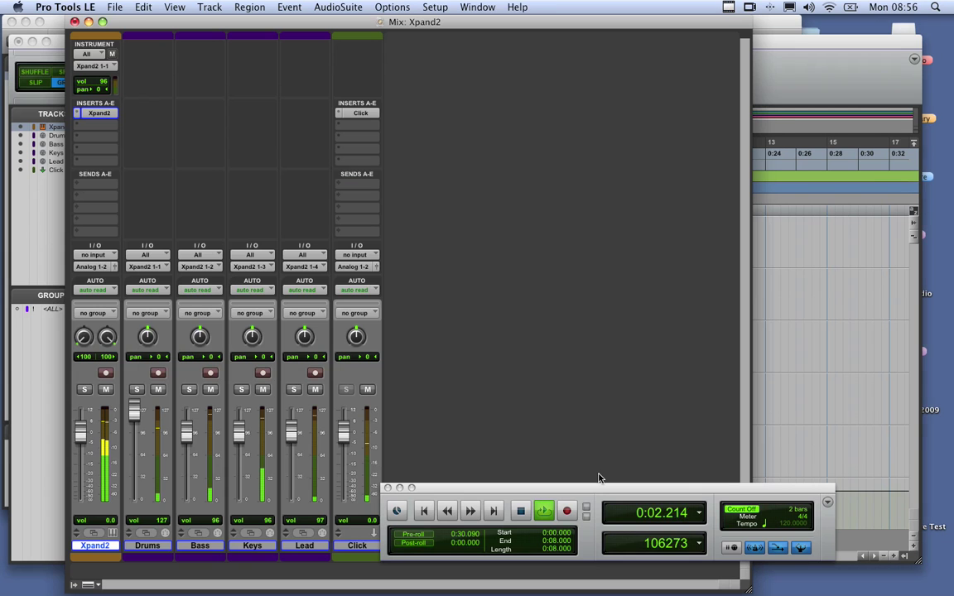
- Open Xpand2, lower the lead part's level slightly, and choose Tape Echo as the FX1 effect
{"action": "left_click", "coordinate": [99, 112]}
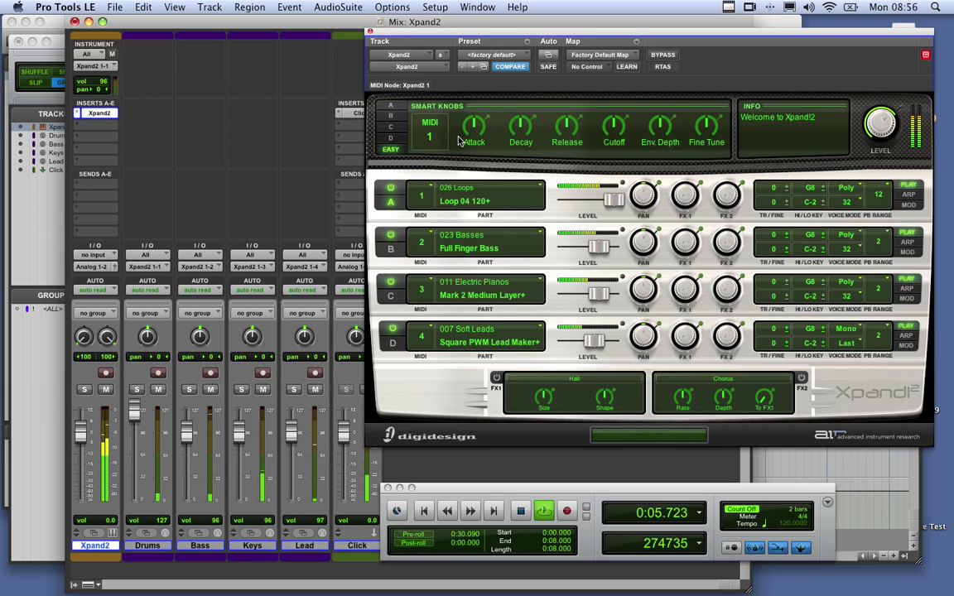
{"action": "left_click_drag", "start_coordinate": [585, 342], "coordinate": [589, 345]}
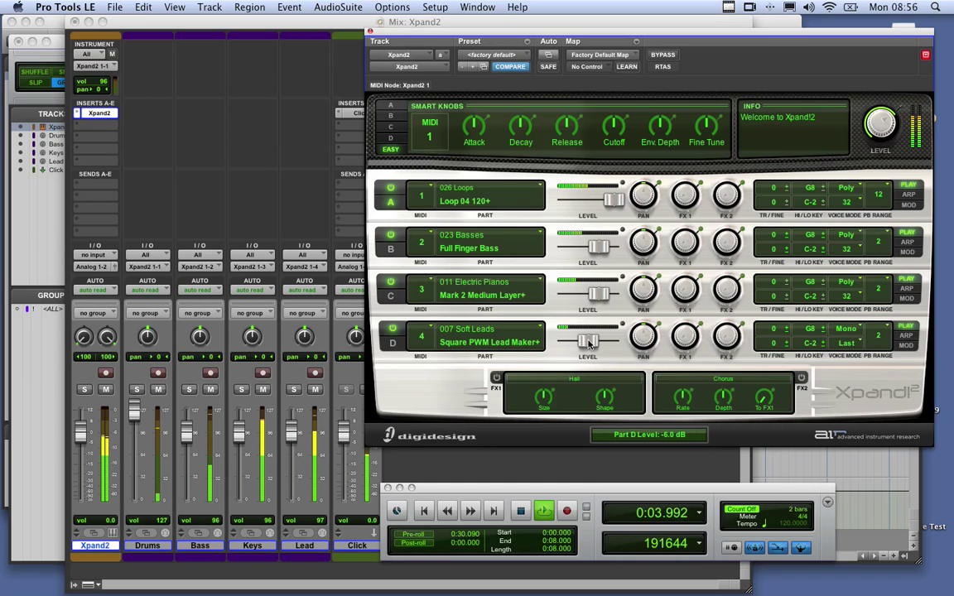
{"action": "left_click", "coordinate": [523, 379]}
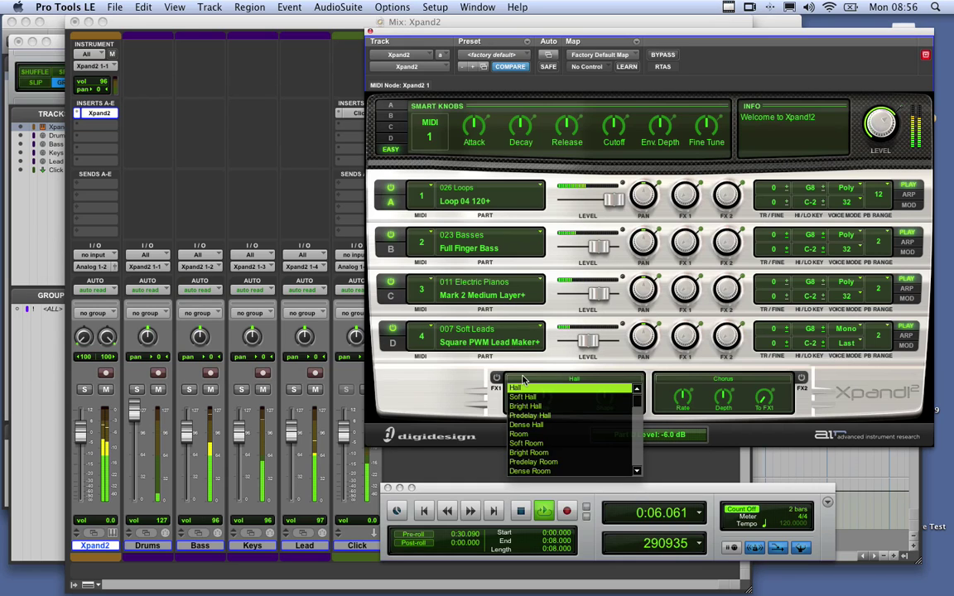
{"action": "left_click", "coordinate": [544, 417]}
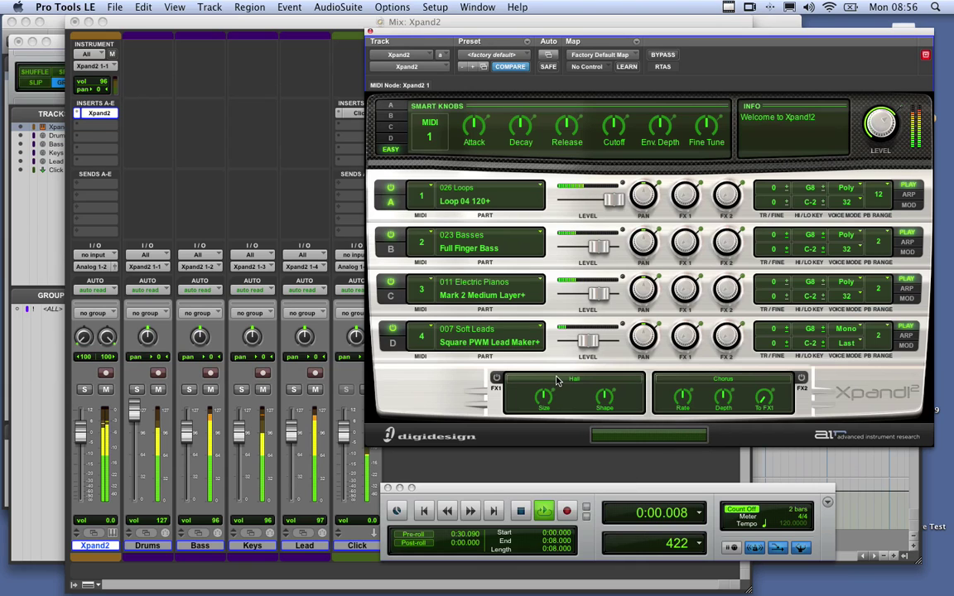
{"action": "left_click", "coordinate": [618, 382]}
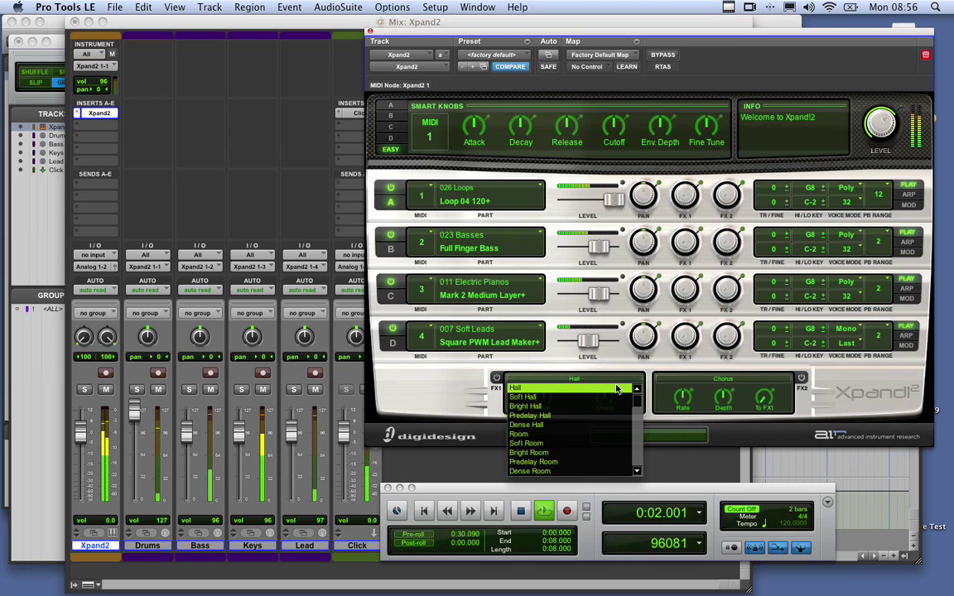
{"action": "scroll", "coordinate": [603, 431], "scroll_direction": "down", "scroll_amount": 8}
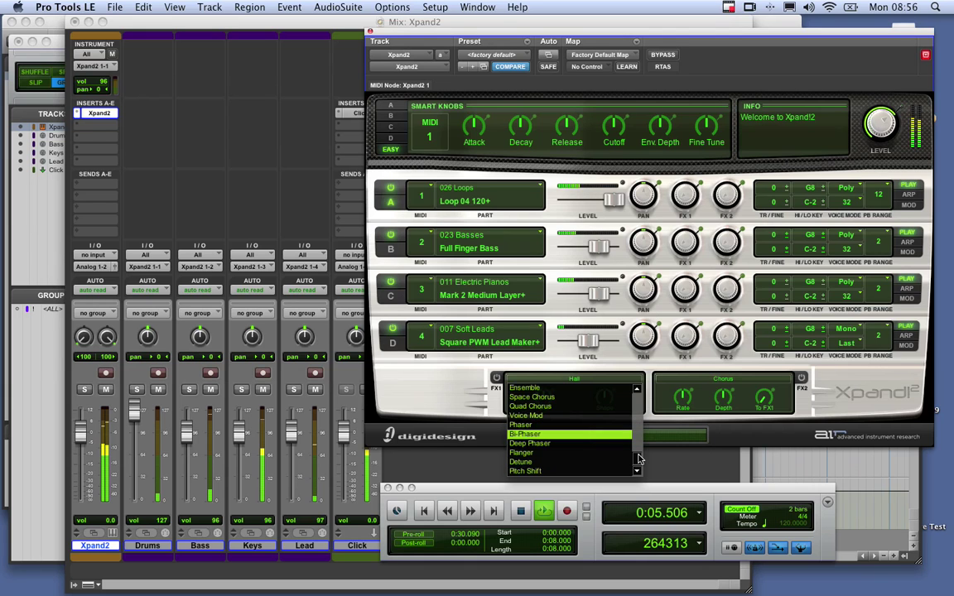
{"action": "left_click_drag", "start_coordinate": [639, 459], "coordinate": [638, 448]}
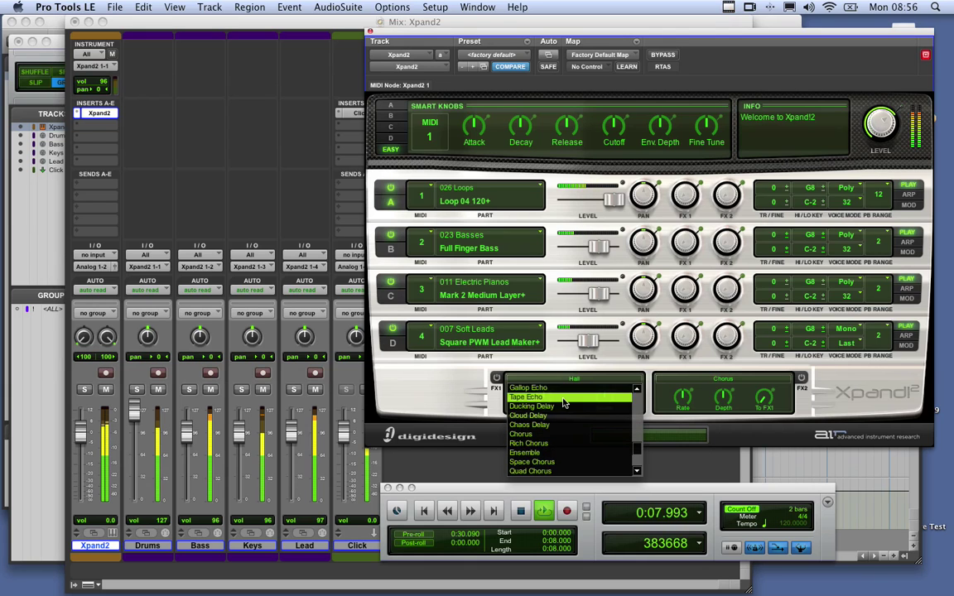
{"action": "left_click", "coordinate": [547, 396]}
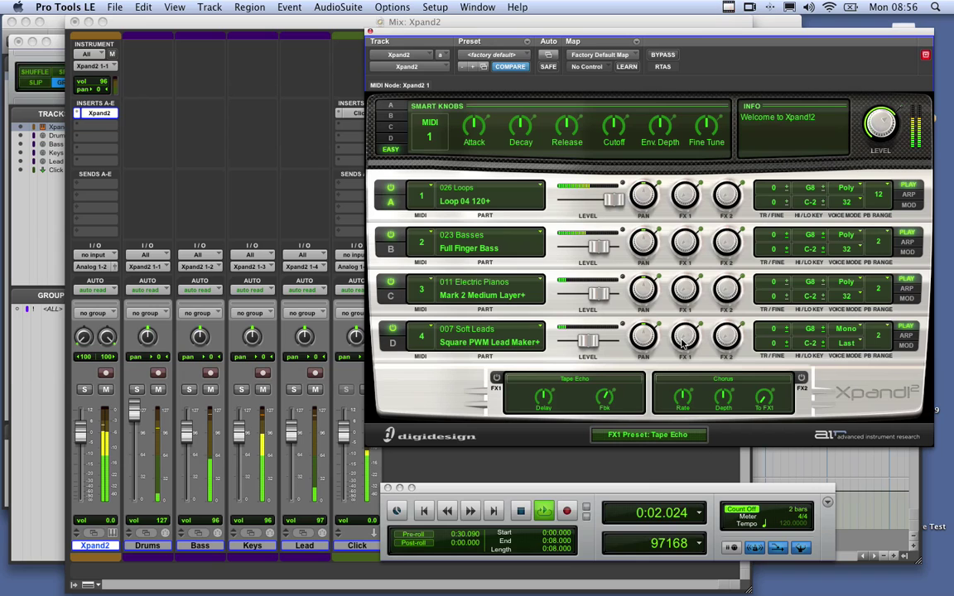
- Switch FX1 on, set Part D's echo send to +0.8 dB and Tape Echo feedback to 80%
{"action": "mouse_move", "coordinate": [685, 343]}
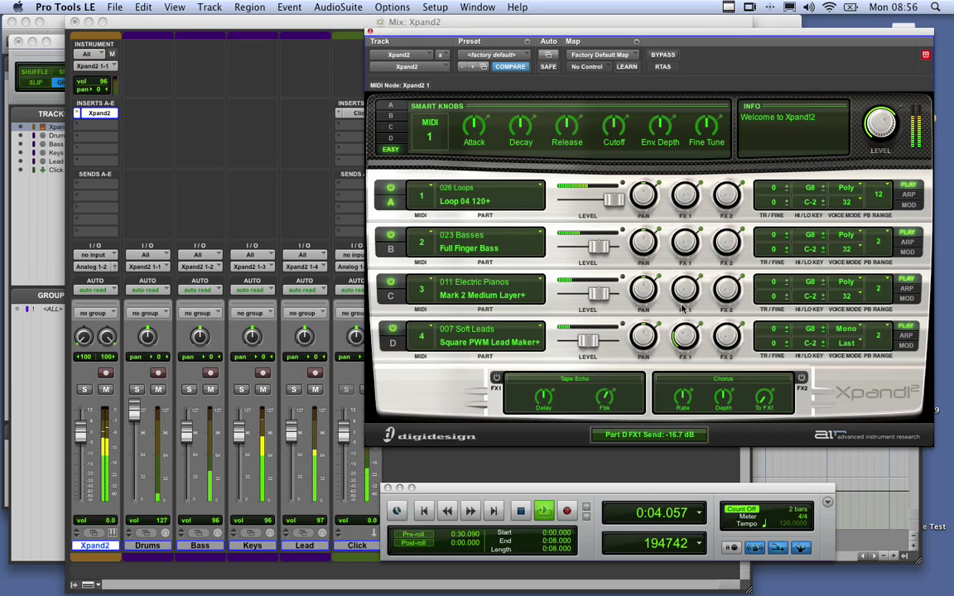
{"action": "left_click_drag", "start_coordinate": [683, 308], "coordinate": [680, 265]}
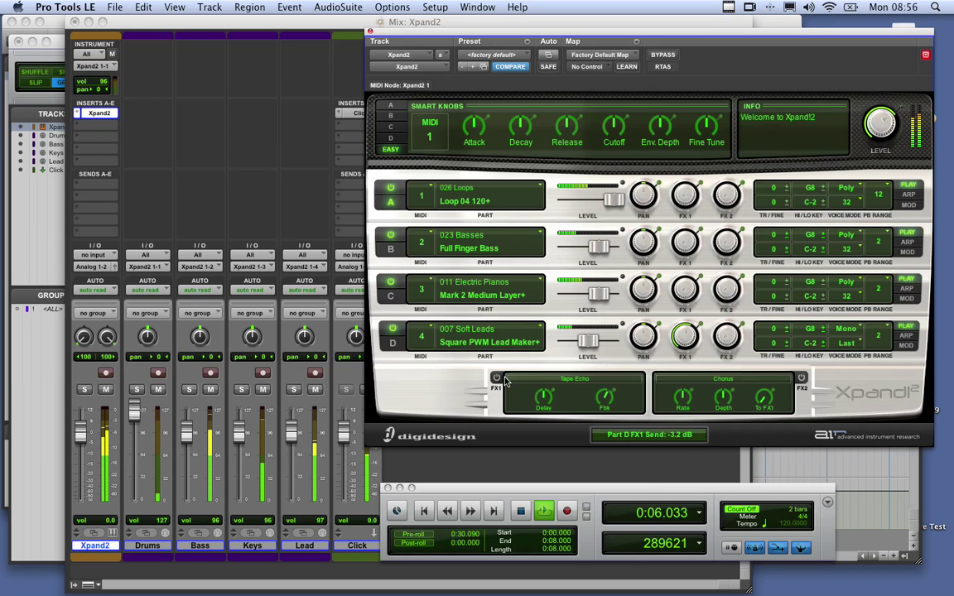
{"action": "left_click", "coordinate": [498, 378]}
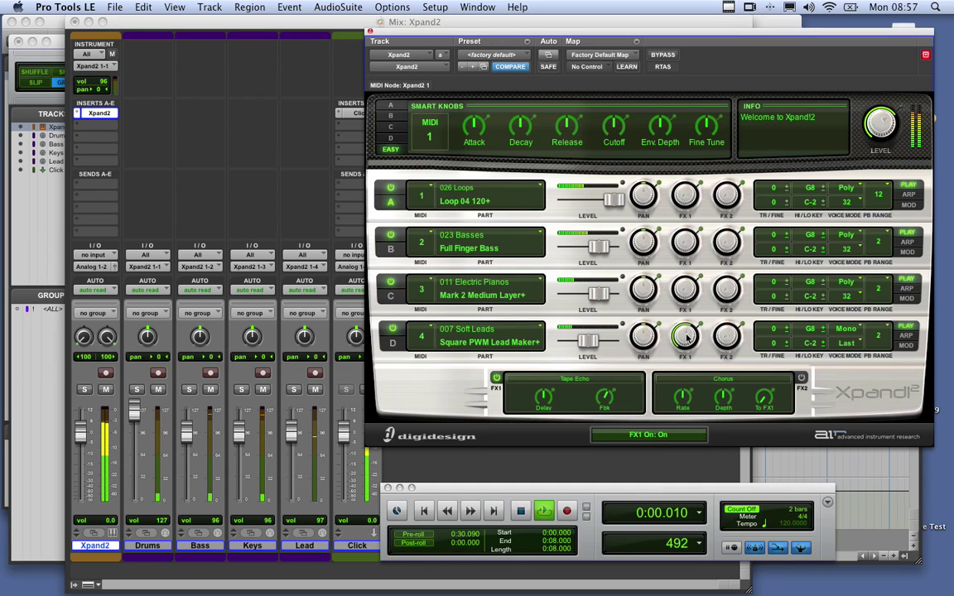
{"action": "left_click_drag", "start_coordinate": [683, 338], "coordinate": [682, 308]}
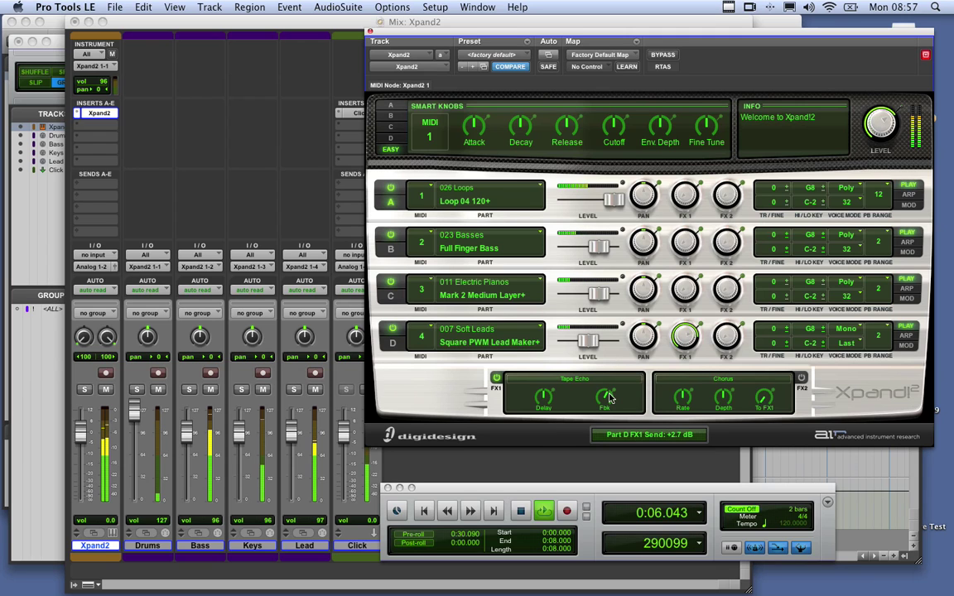
{"action": "left_click_drag", "start_coordinate": [604, 395], "coordinate": [606, 383]}
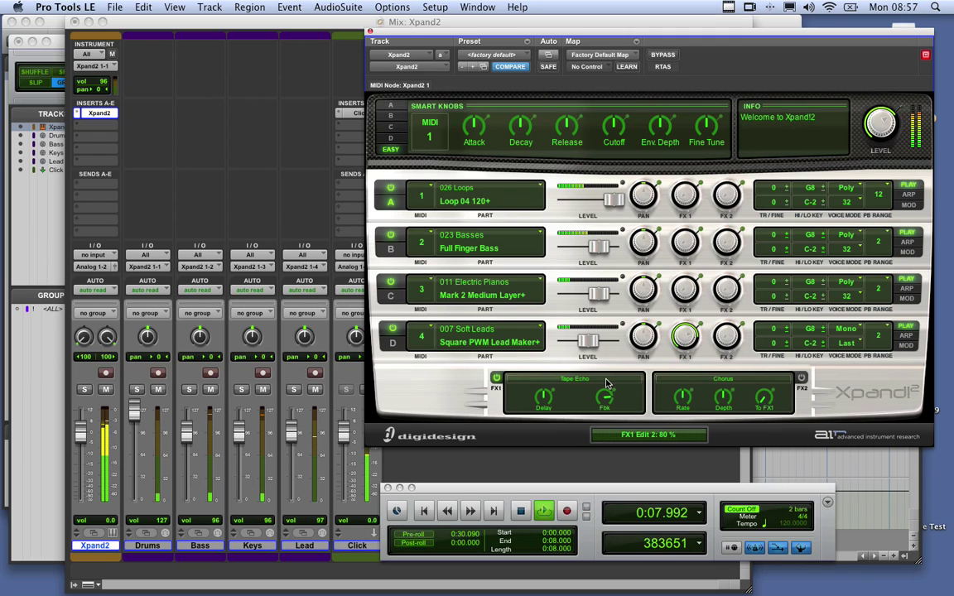
{"action": "left_click_drag", "start_coordinate": [684, 335], "coordinate": [681, 347]}
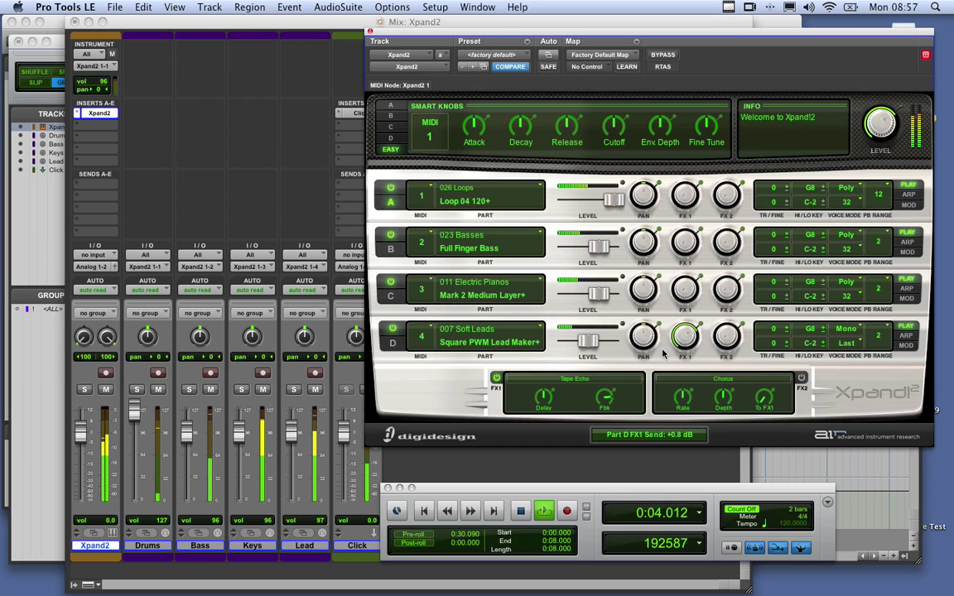
- Audition the echoed lead while setting Part D to -10.0 dB and Part B to -1.4 dB
{"action": "key", "text": "space"}
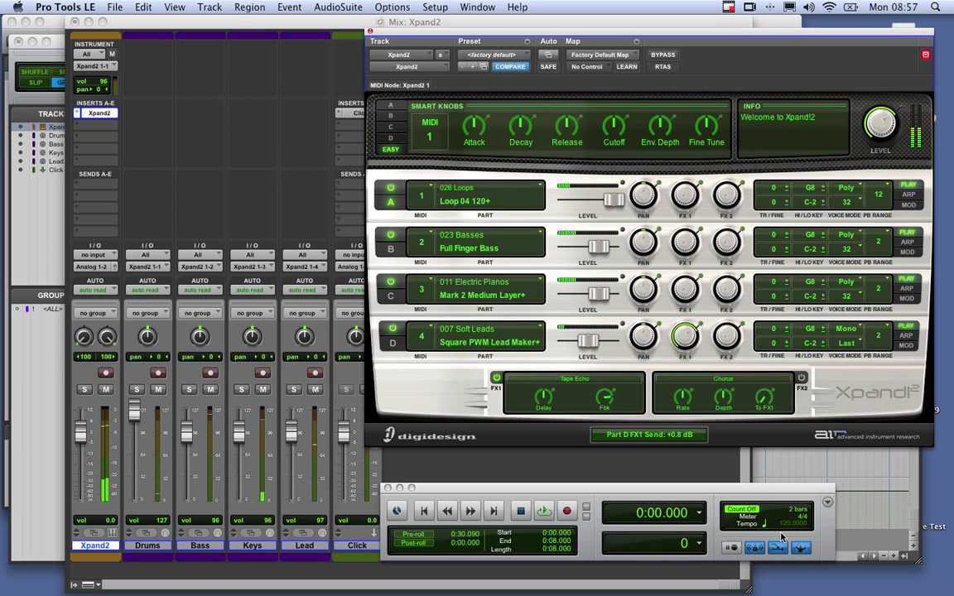
{"action": "key", "text": "space"}
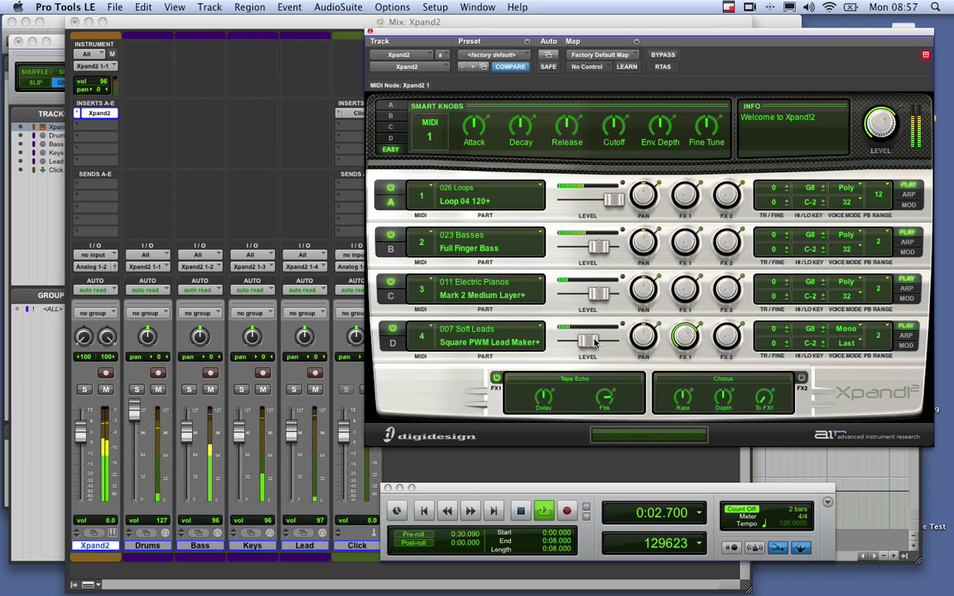
{"action": "left_click_drag", "start_coordinate": [594, 342], "coordinate": [585, 344]}
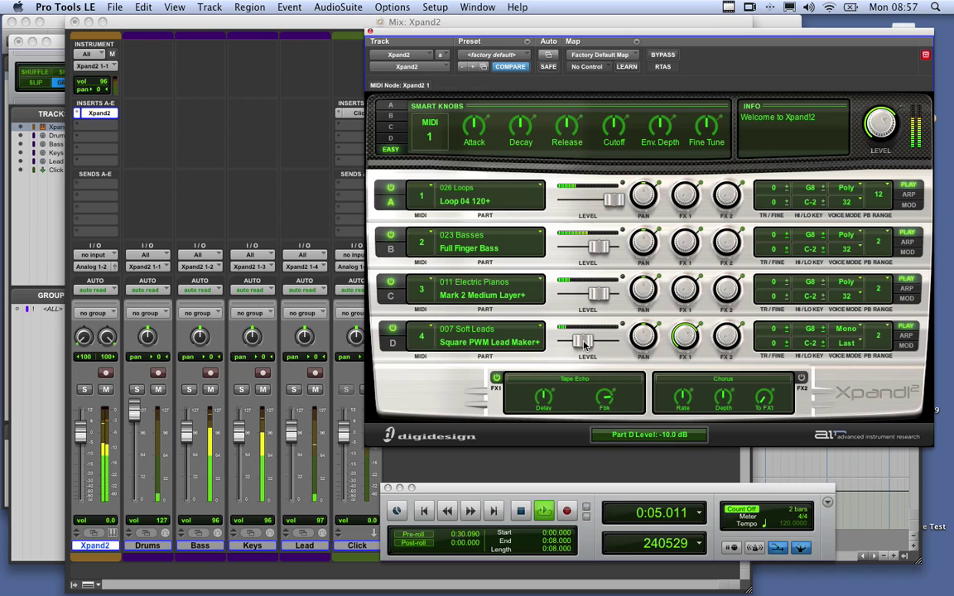
{"action": "left_click_drag", "start_coordinate": [598, 248], "coordinate": [597, 252]}
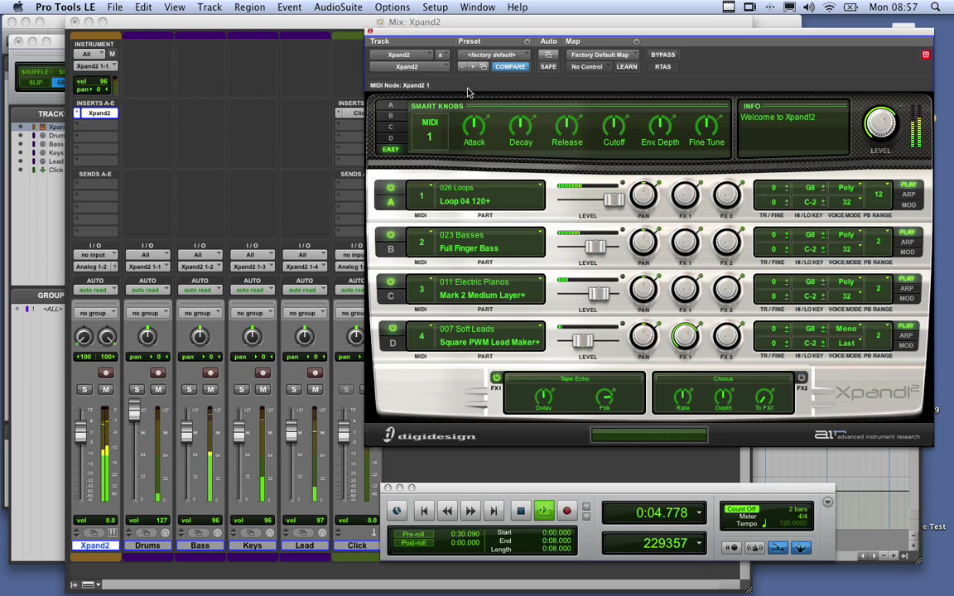
{"action": "key", "text": "space"}
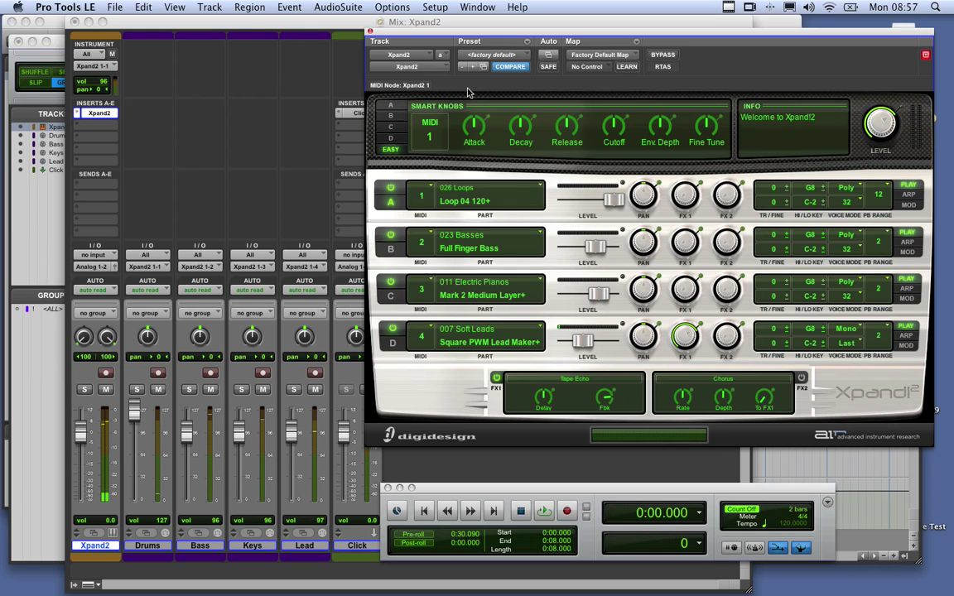